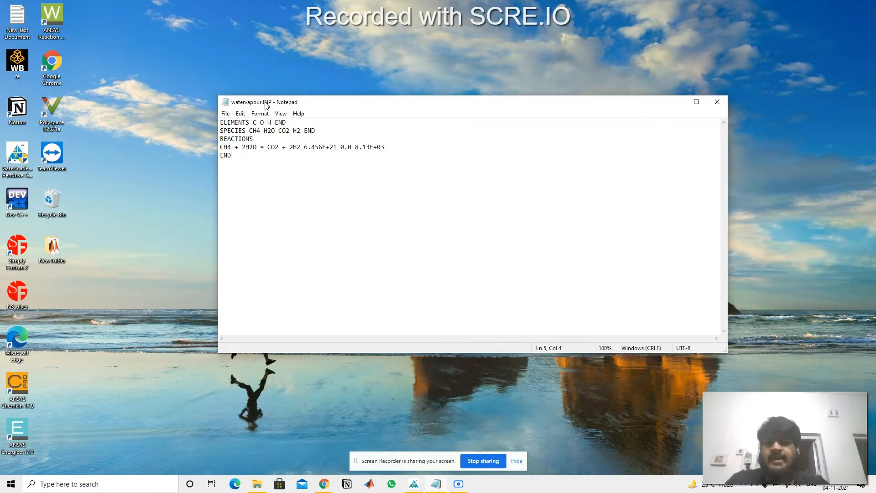
{"action": "left_click_drag", "start_coordinate": [267, 105], "coordinate": [263, 147]}
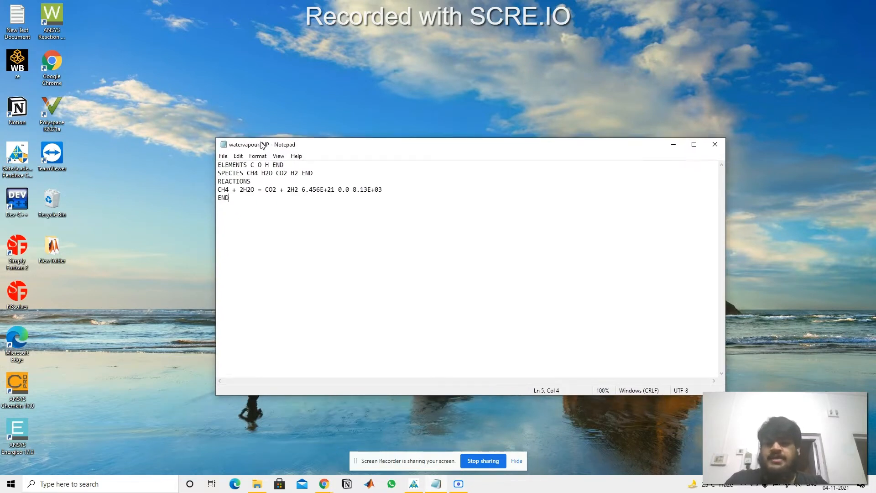
{"action": "left_click_drag", "start_coordinate": [262, 145], "coordinate": [268, 127]}
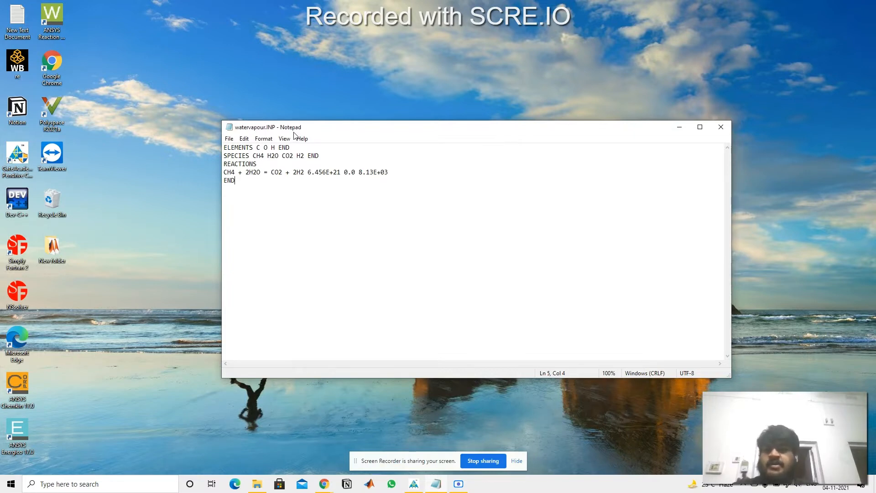
{"action": "left_click_drag", "start_coordinate": [22, 394], "coordinate": [58, 373]}
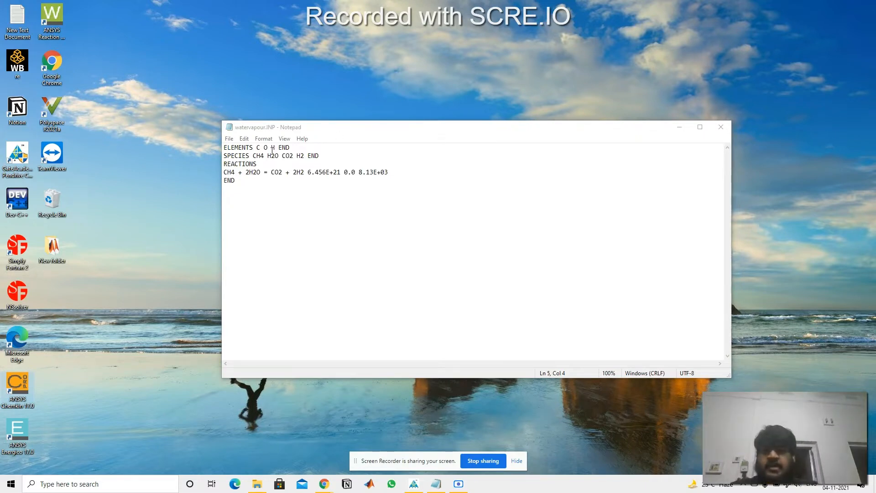
Step: Examine the ELEMENTS line of watervapour.INP, including its C O H entries and closing END, against the reaction equation
{"action": "left_click_drag", "start_coordinate": [257, 147], "coordinate": [306, 175]}
{"action": "left_click", "coordinate": [224, 148]}
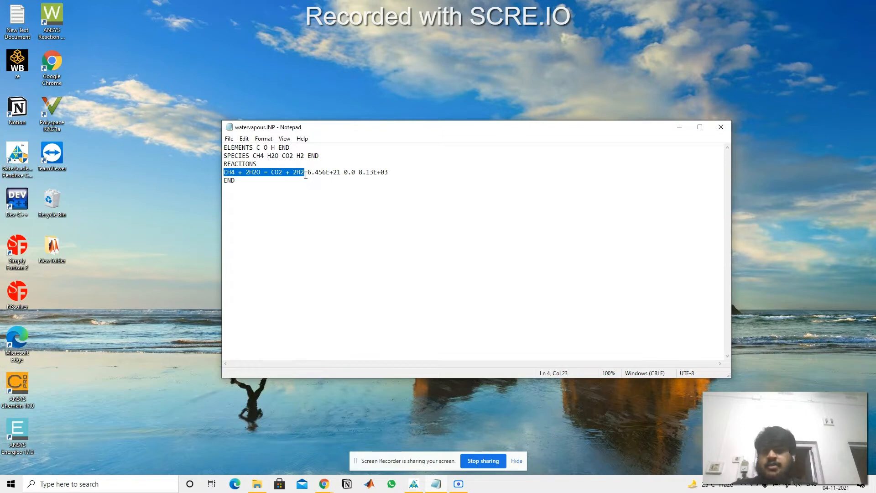
{"action": "left_click", "coordinate": [259, 190]}
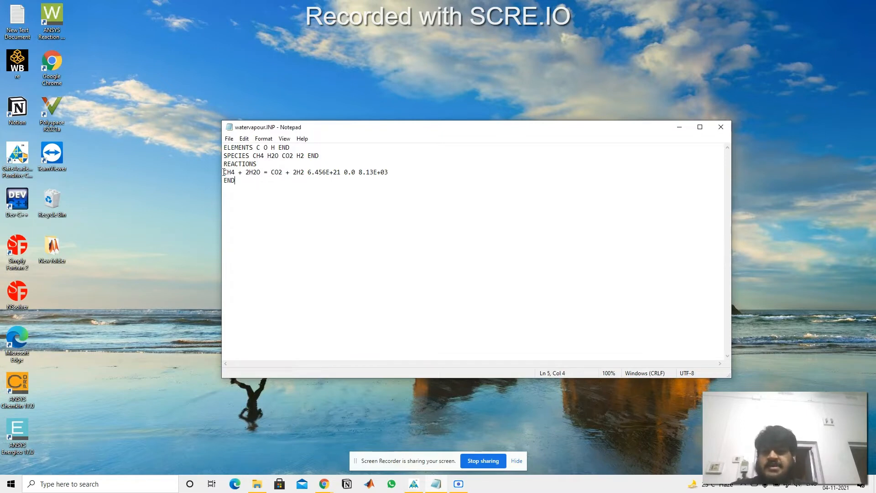
{"action": "left_click_drag", "start_coordinate": [224, 172], "coordinate": [293, 173]}
{"action": "left_click_drag", "start_coordinate": [225, 149], "coordinate": [252, 149]}
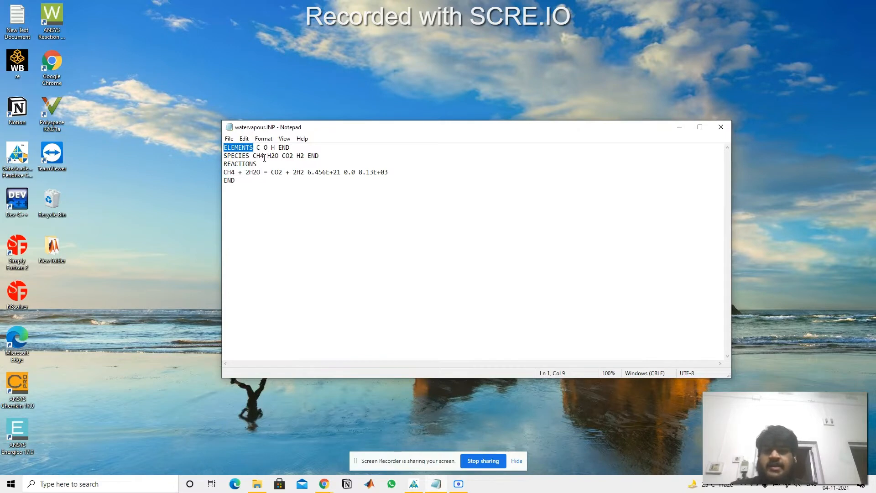
{"action": "left_click_drag", "start_coordinate": [256, 149], "coordinate": [275, 148]}
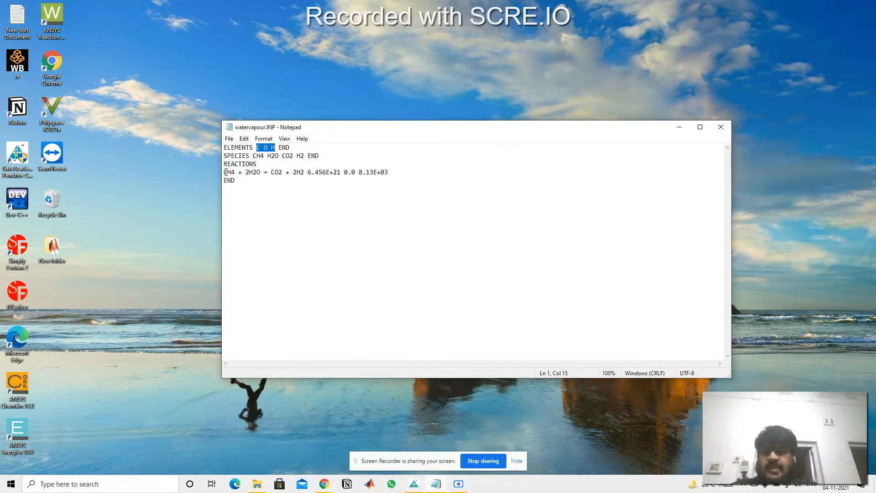
{"action": "left_click_drag", "start_coordinate": [224, 174], "coordinate": [260, 173]}
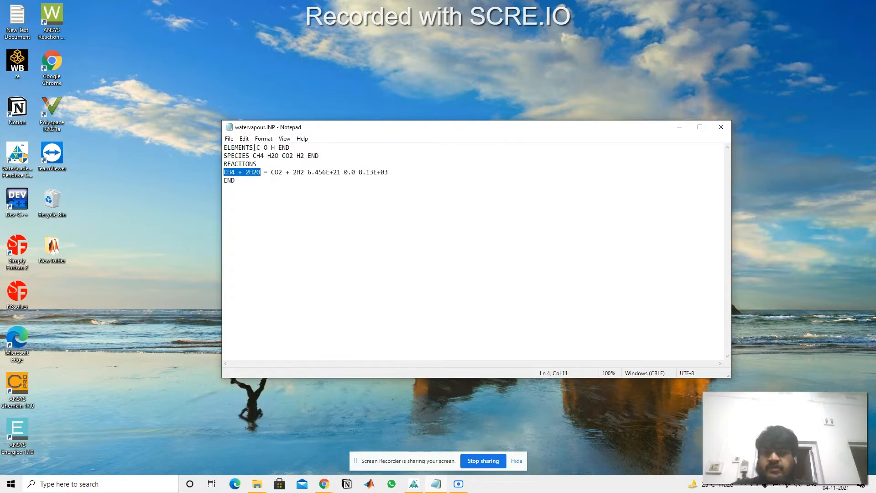
{"action": "left_click_drag", "start_coordinate": [256, 147], "coordinate": [275, 147]}
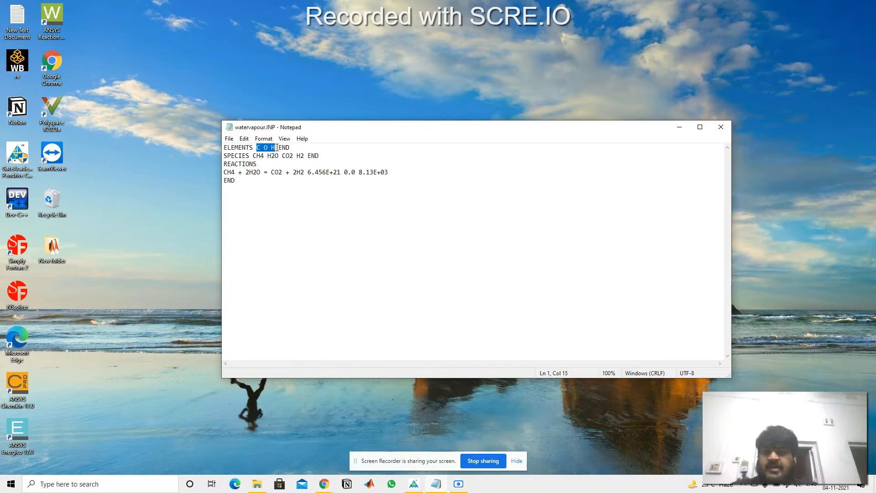
{"action": "left_click_drag", "start_coordinate": [279, 147], "coordinate": [290, 147]}
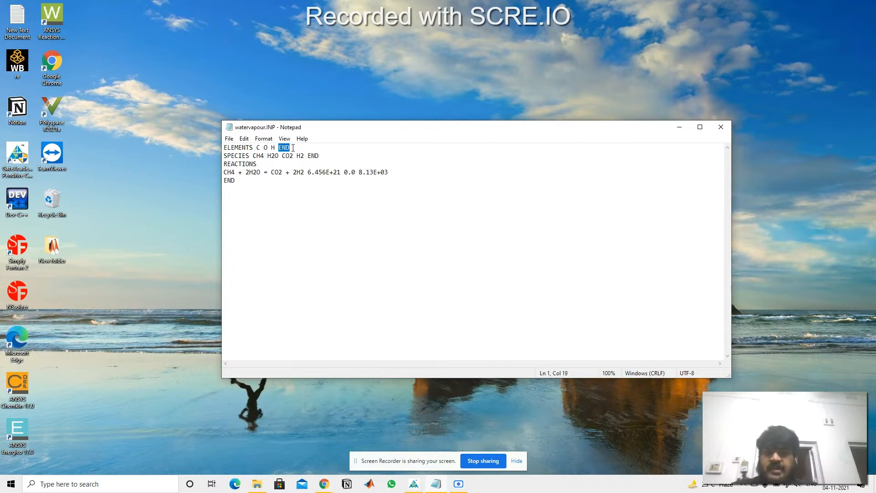
{"action": "left_click", "coordinate": [295, 149]}
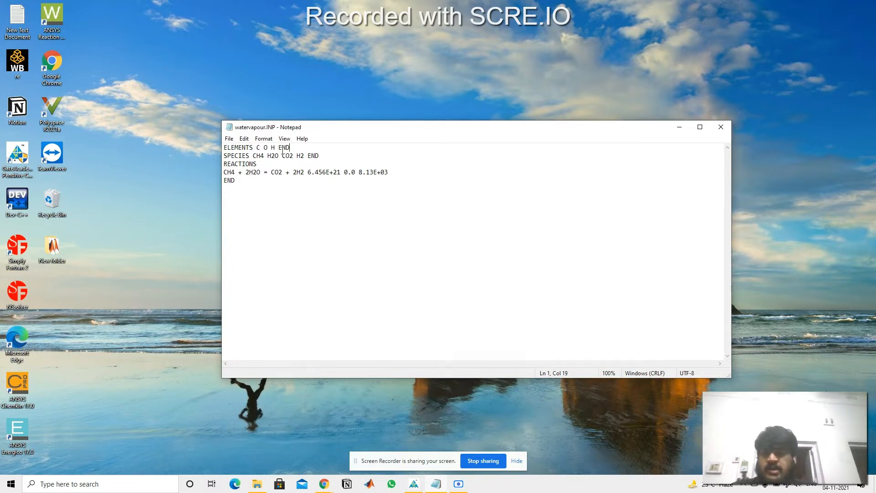
Step: Compare the ELEMENTS and SPECIES lines with the compounds used in the reaction equation
{"action": "left_click", "coordinate": [227, 148]}
{"action": "left_click_drag", "start_coordinate": [238, 145], "coordinate": [305, 156]}
{"action": "left_click", "coordinate": [275, 147]}
{"action": "left_click", "coordinate": [308, 156]}
{"action": "left_click", "coordinate": [257, 163]}
{"action": "left_click", "coordinate": [256, 206]}
{"action": "left_click", "coordinate": [275, 198]}
{"action": "left_click", "coordinate": [296, 188]}
{"action": "left_click", "coordinate": [229, 156]}
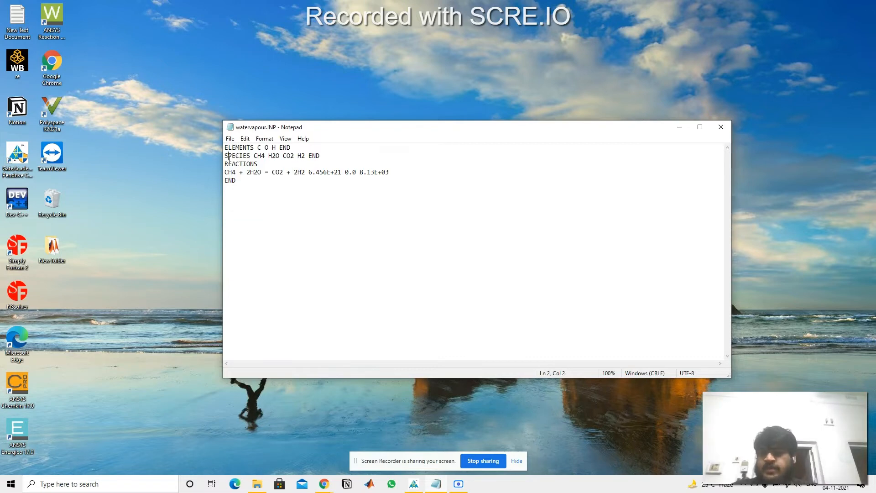
{"action": "left_click_drag", "start_coordinate": [229, 156], "coordinate": [251, 149]}
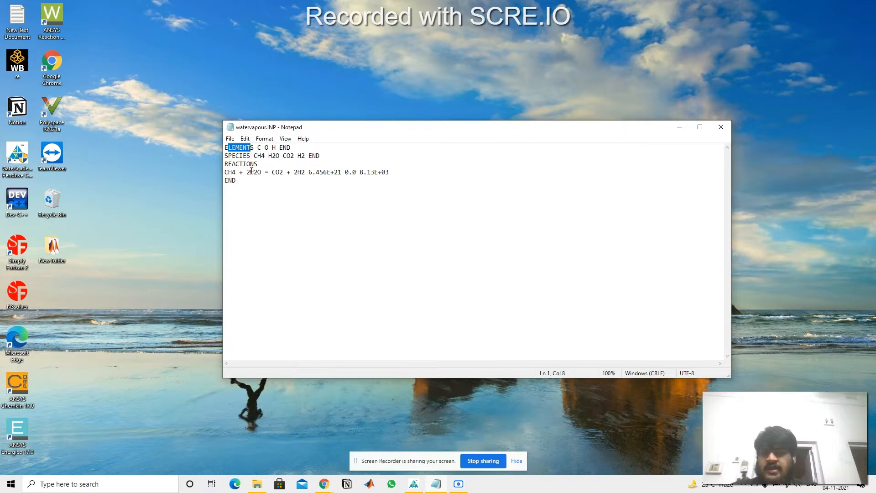
{"action": "left_click_drag", "start_coordinate": [246, 172], "coordinate": [293, 174]}
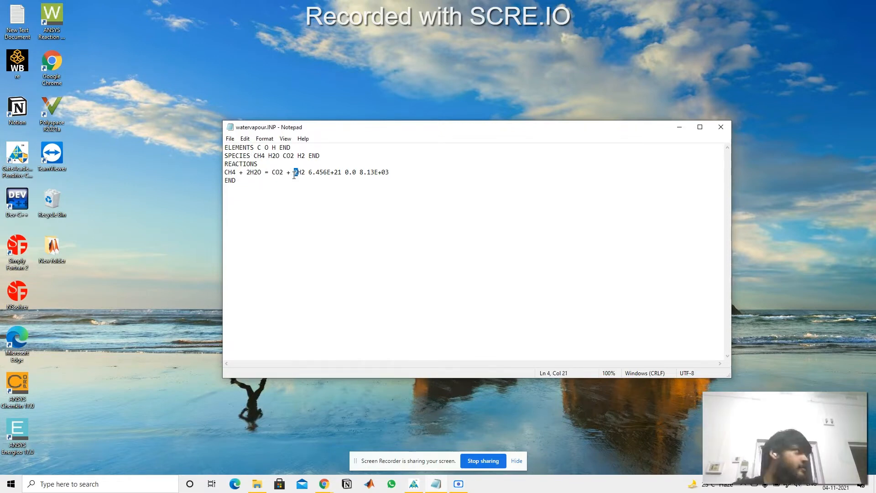
{"action": "left_click", "coordinate": [292, 186]}
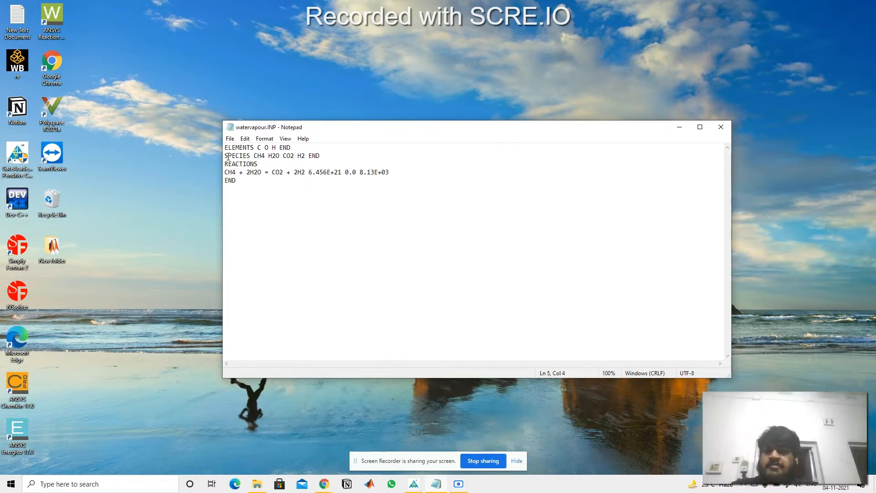
Step: Examine the SPECIES line with its END keyword, the REACTIONS heading and the CH4 + 2H2O = CO2 + 2H2 equation
{"action": "left_click_drag", "start_coordinate": [228, 156], "coordinate": [259, 157]}
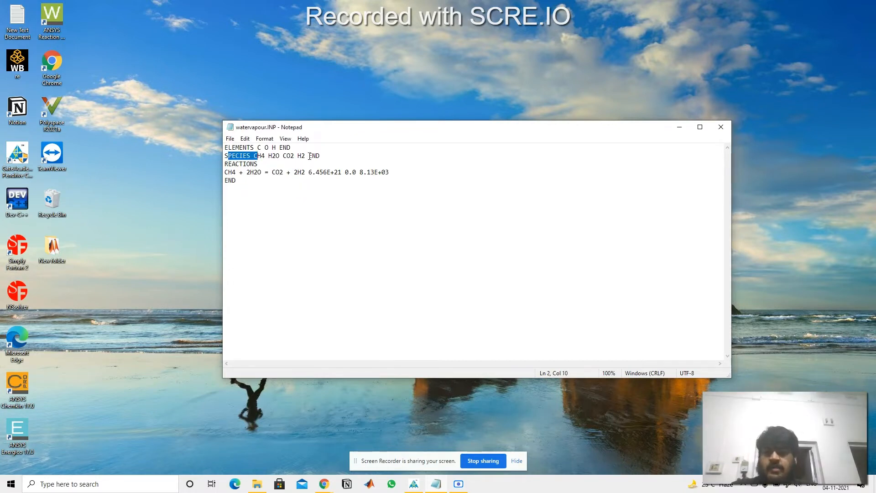
{"action": "left_click", "coordinate": [311, 156]}
{"action": "left_click_drag", "start_coordinate": [309, 155], "coordinate": [322, 157]}
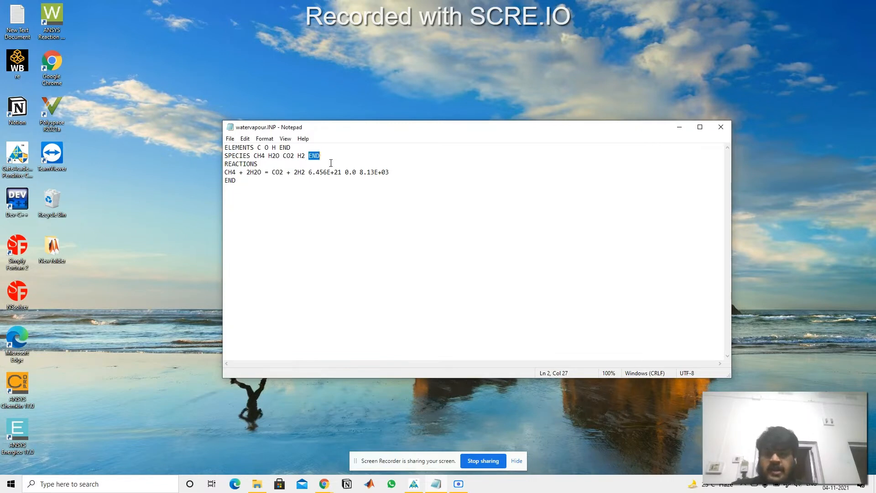
{"action": "left_click", "coordinate": [337, 164]}
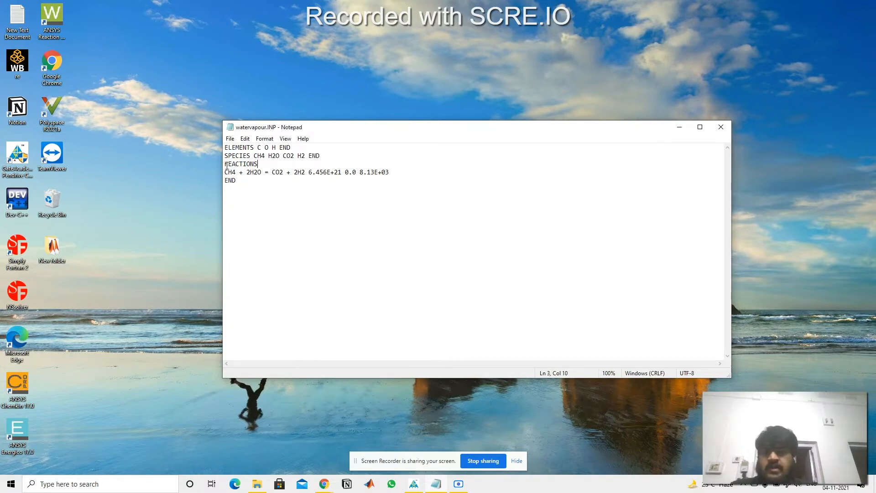
{"action": "left_click_drag", "start_coordinate": [225, 164], "coordinate": [258, 164]}
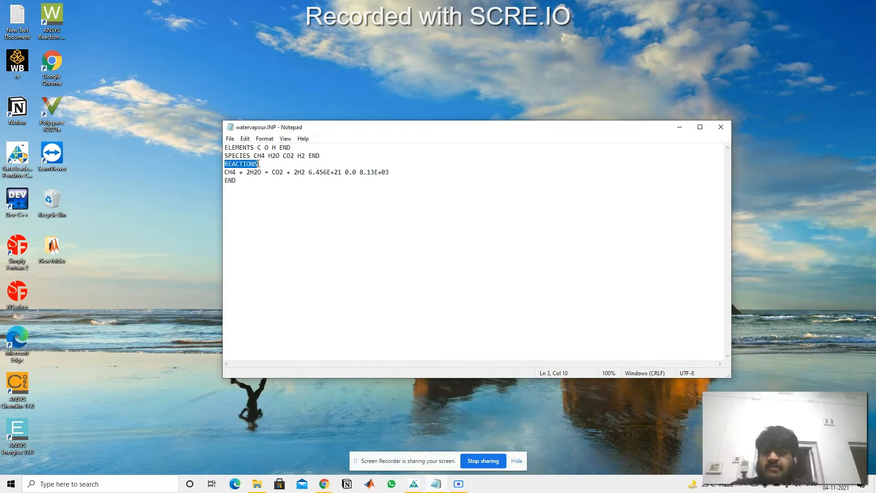
{"action": "left_click", "coordinate": [259, 197]}
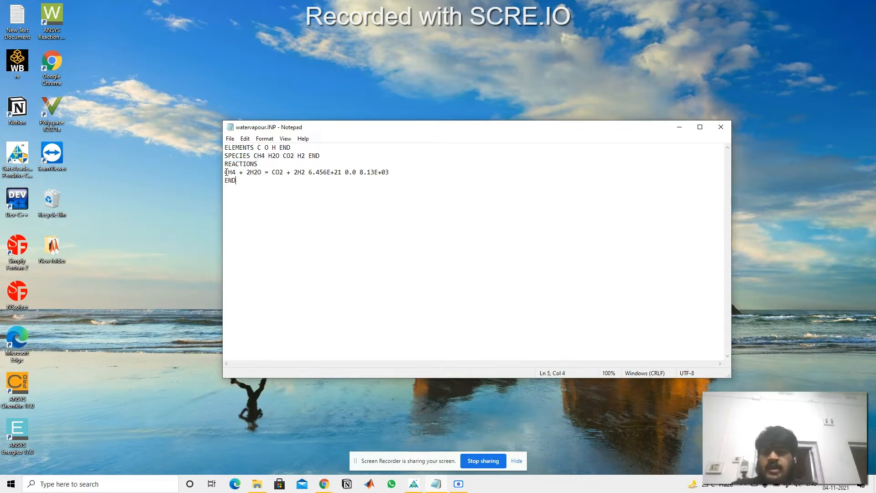
{"action": "left_click_drag", "start_coordinate": [225, 172], "coordinate": [304, 174]}
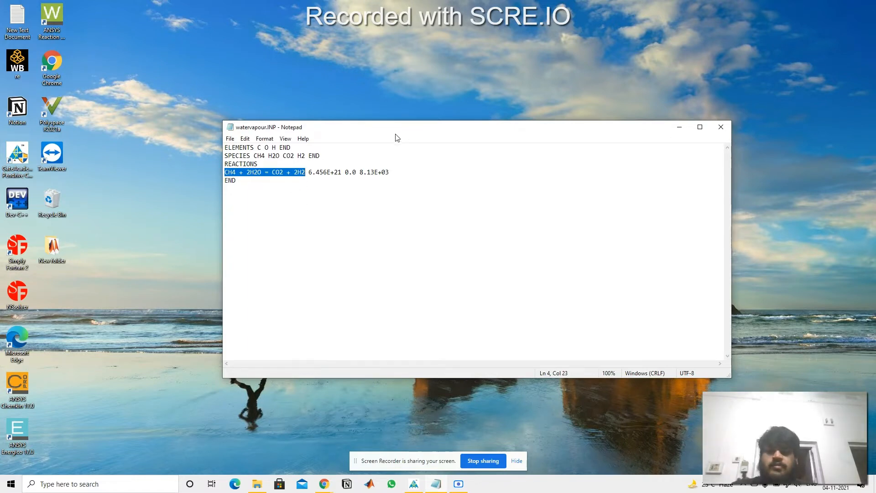
Step: Examine the three numeric rate parameters that follow the reaction equation in turn
{"action": "left_click_drag", "start_coordinate": [309, 171], "coordinate": [334, 172]}
{"action": "left_click", "coordinate": [332, 177]}
{"action": "left_click", "coordinate": [328, 180]}
{"action": "left_click", "coordinate": [333, 183]}
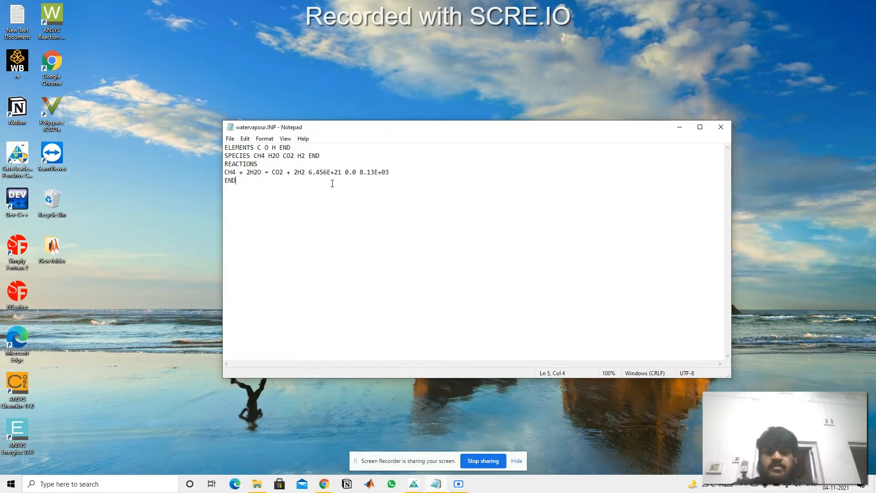
{"action": "left_click_drag", "start_coordinate": [345, 173], "coordinate": [356, 174]}
{"action": "left_click", "coordinate": [356, 173]}
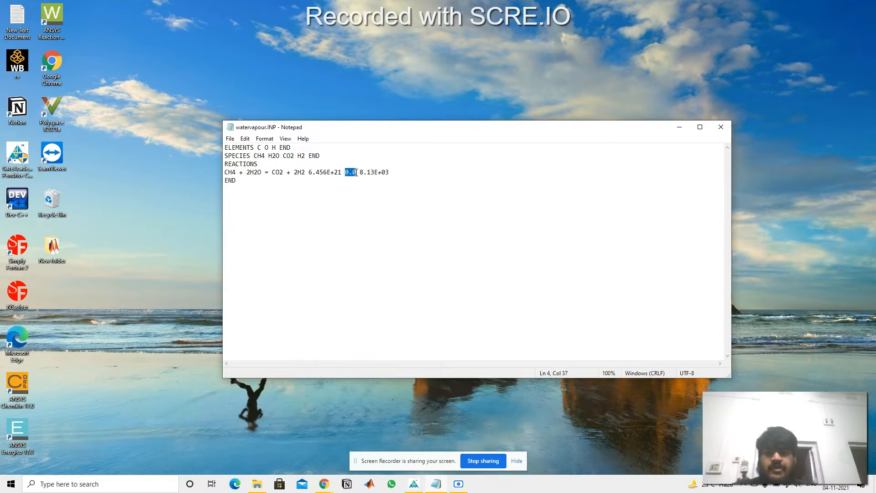
{"action": "left_click", "coordinate": [357, 196]}
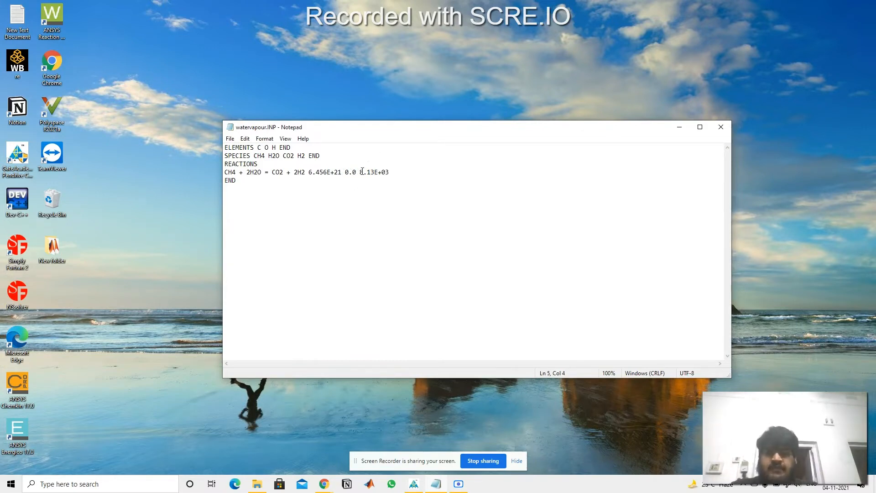
{"action": "left_click_drag", "start_coordinate": [359, 172], "coordinate": [389, 169]}
{"action": "left_click", "coordinate": [385, 183]}
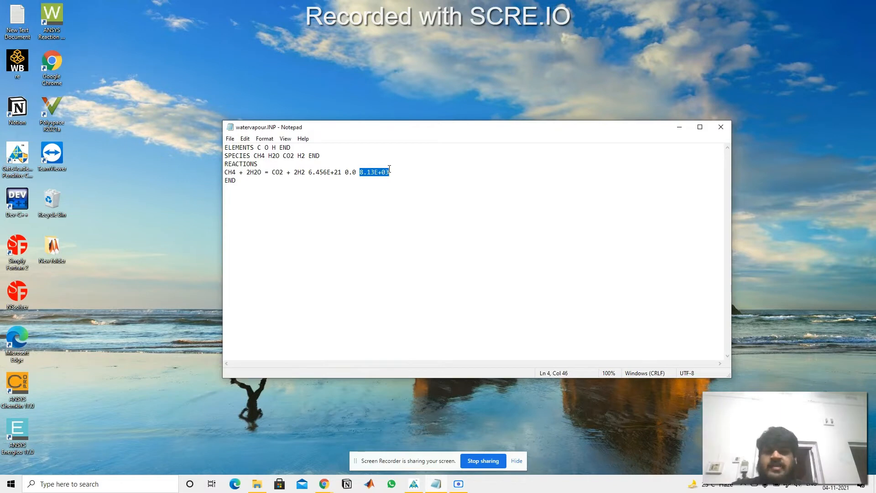
{"action": "left_click", "coordinate": [386, 181]}
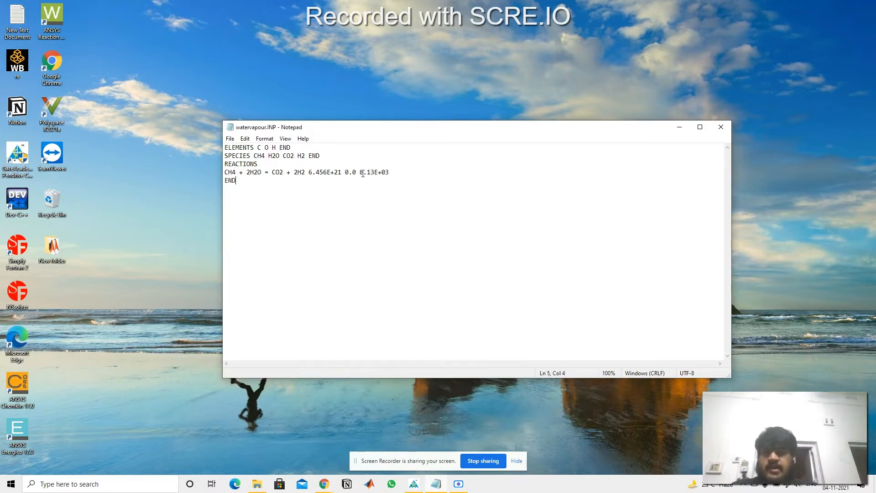
{"action": "left_click_drag", "start_coordinate": [360, 172], "coordinate": [388, 172]}
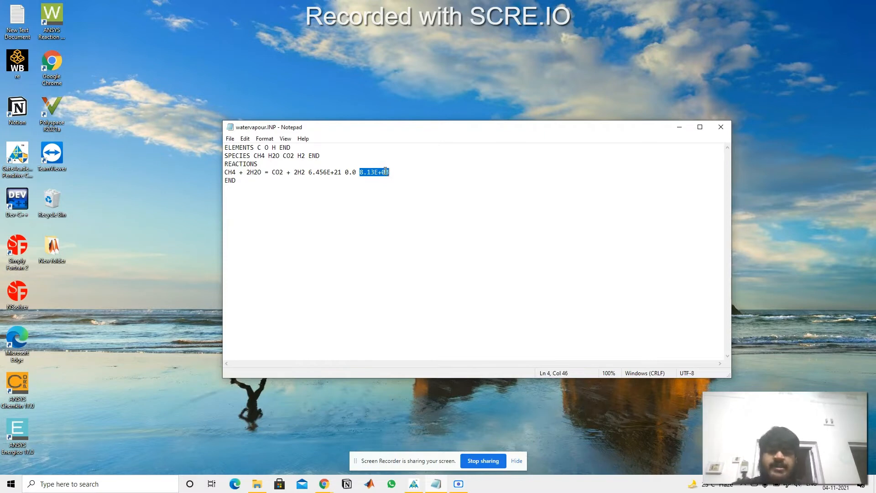
{"action": "key", "text": "Up"}
{"action": "key", "text": "Up"}
{"action": "left_click_drag", "start_coordinate": [361, 172], "coordinate": [395, 173]}
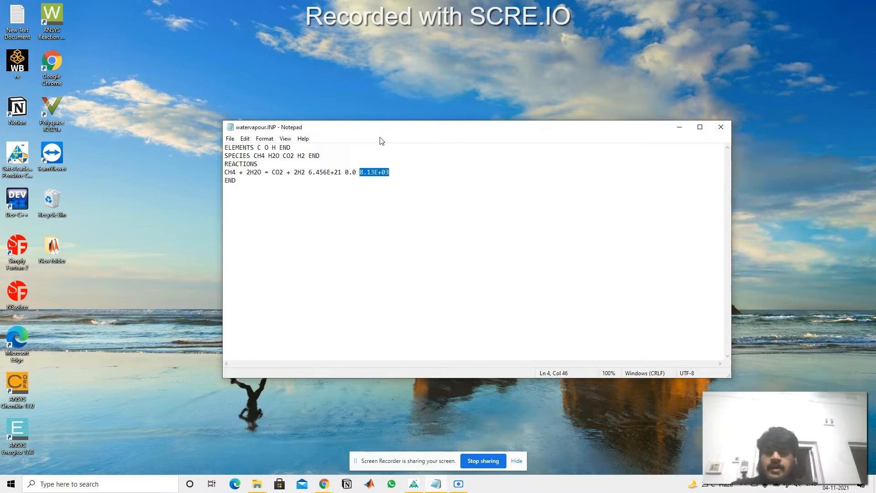
Step: Review the REACTIONS block from its heading to the closing END keyword
{"action": "left_click_drag", "start_coordinate": [374, 127], "coordinate": [385, 108]}
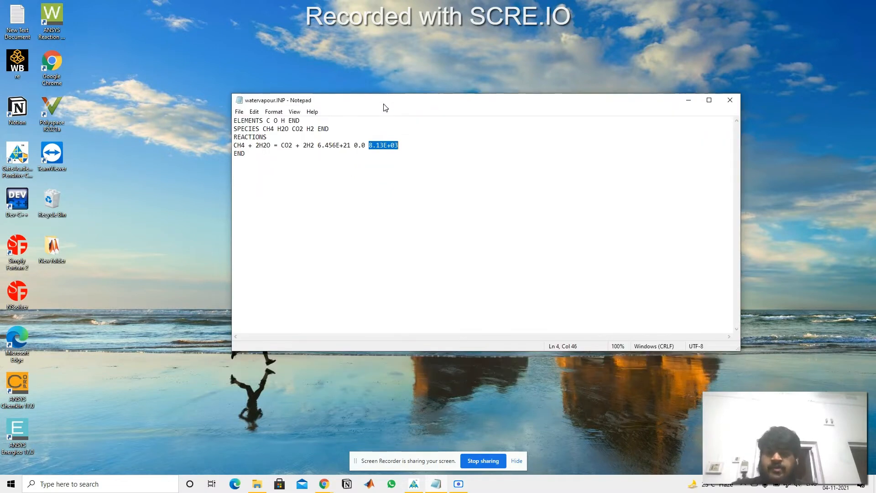
{"action": "left_click_drag", "start_coordinate": [237, 137], "coordinate": [267, 136]}
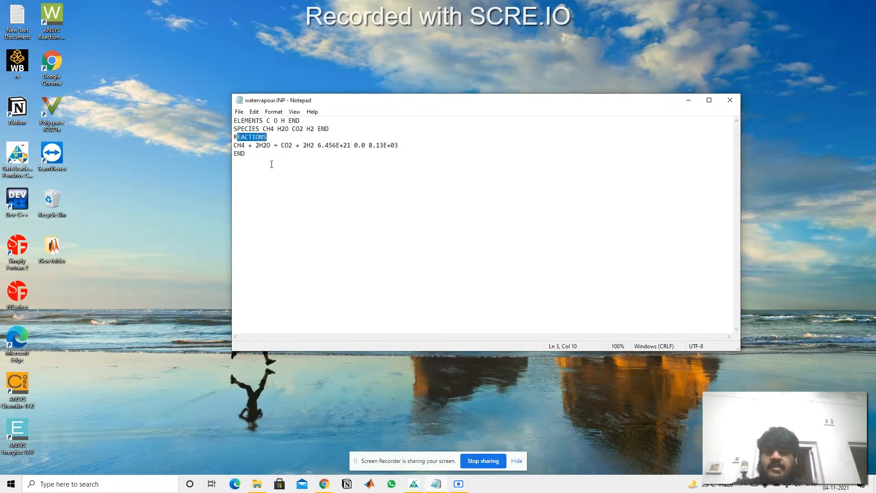
{"action": "left_click", "coordinate": [241, 156]}
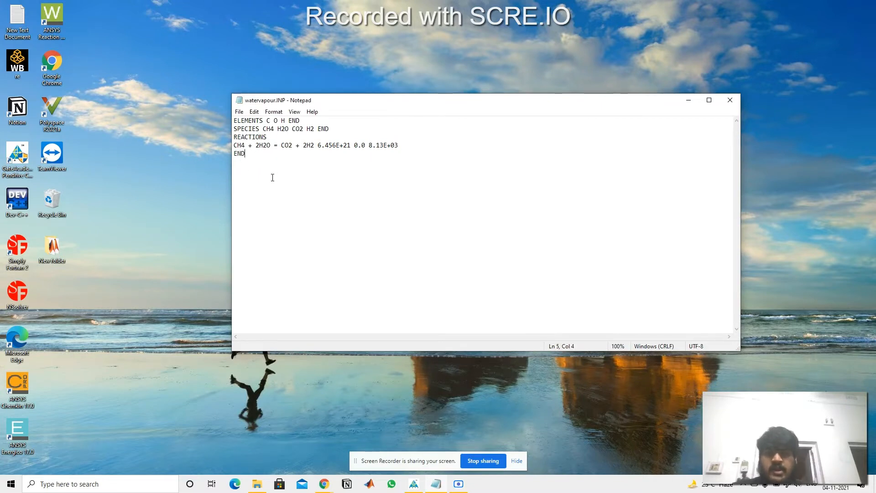
{"action": "mouse_move", "coordinate": [346, 104]}
{"action": "left_mouse_down"}
{"action": "mouse_move", "coordinate": [344, 134]}
{"action": "mouse_move", "coordinate": [334, 121]}
{"action": "mouse_move", "coordinate": [317, 154]}
{"action": "mouse_move", "coordinate": [352, 114]}
{"action": "left_mouse_up"}
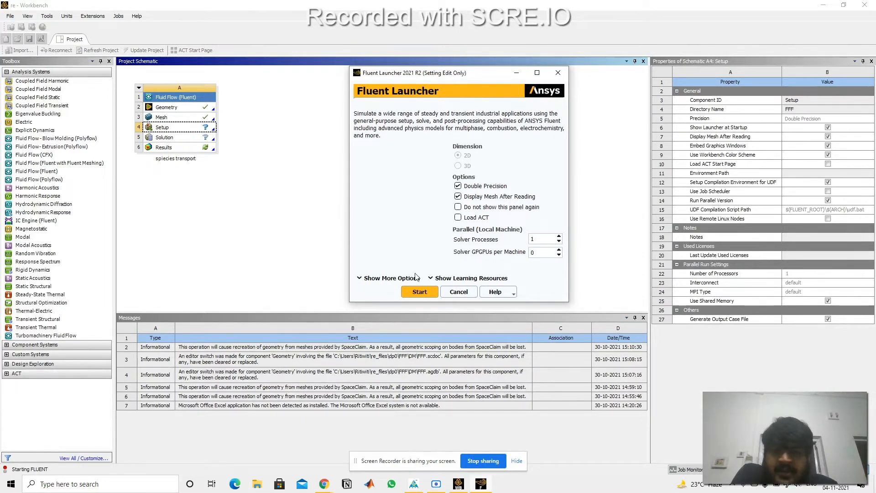
Step: Start Fluent from the Workbench launcher for the species transport setup and inspect the inlet end of the mesh
{"action": "left_click", "coordinate": [419, 292]}
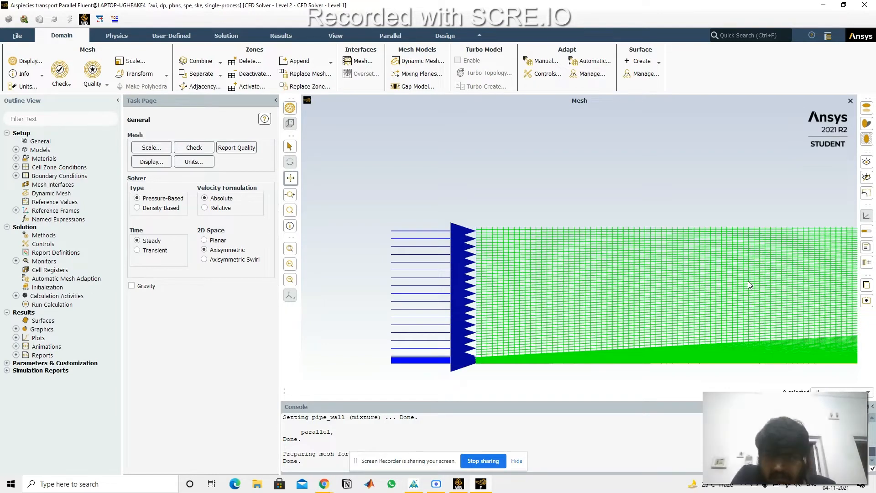
{"action": "left_click_drag", "start_coordinate": [697, 190], "coordinate": [669, 146]}
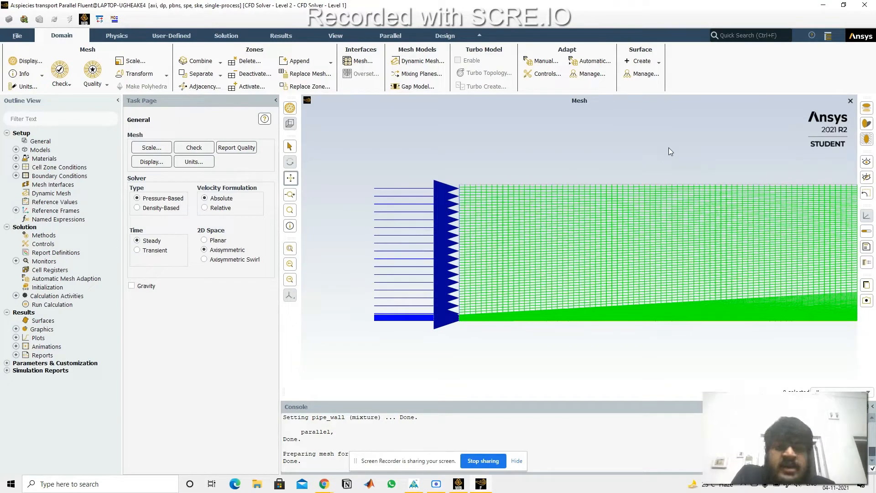
{"action": "left_click_drag", "start_coordinate": [669, 147], "coordinate": [558, 188]}
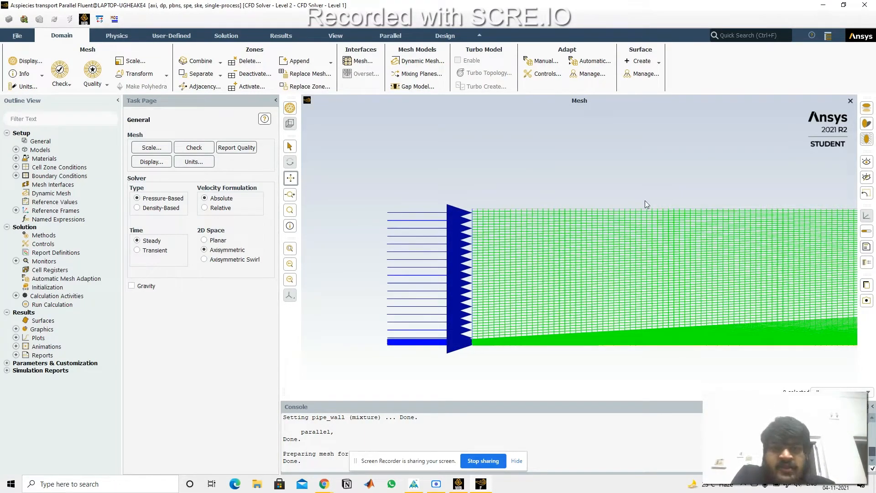
{"action": "left_click_drag", "start_coordinate": [648, 197], "coordinate": [491, 187]}
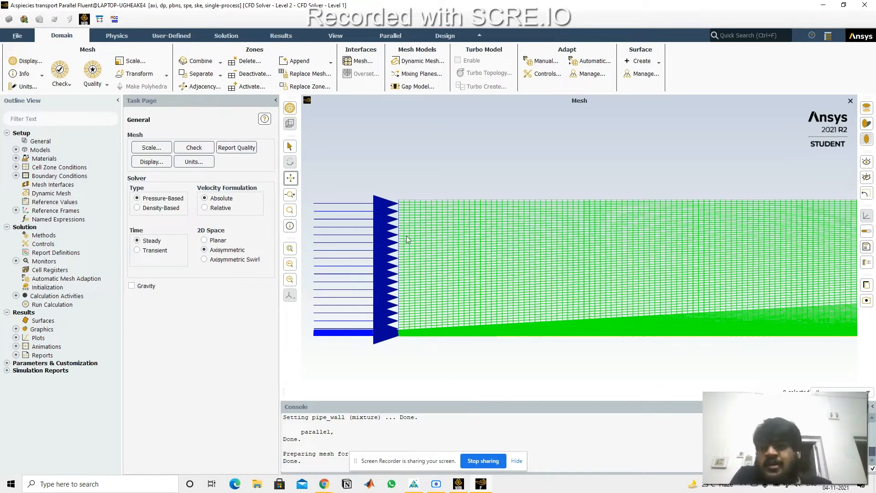
{"action": "left_click_drag", "start_coordinate": [384, 185], "coordinate": [445, 188]}
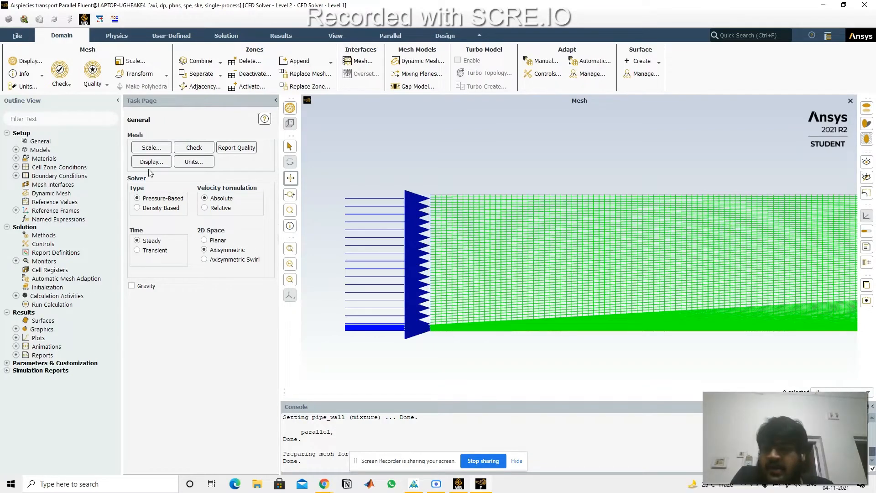
Step: List the physics models, review the energy entry and the viscous model's k-epsilon settings, and leave them without edits
{"action": "double_click", "coordinate": [41, 152]}
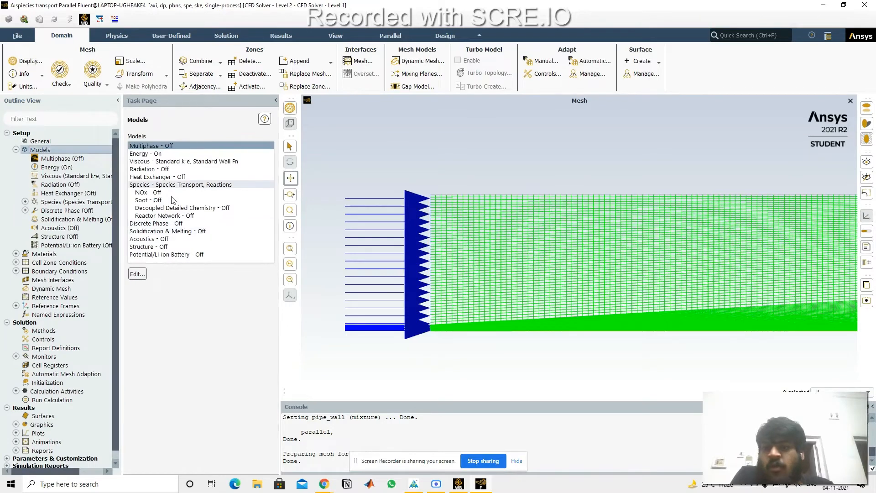
{"action": "left_click", "coordinate": [154, 156]}
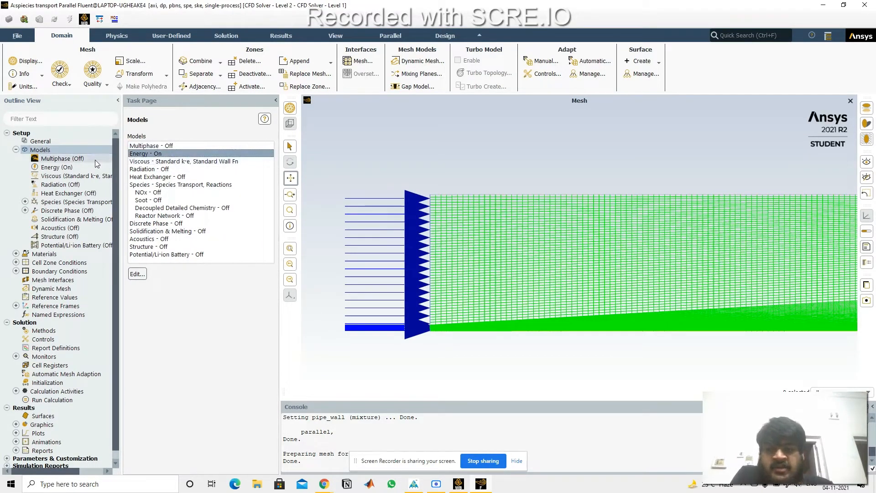
{"action": "left_click", "coordinate": [167, 162]}
{"action": "double_click", "coordinate": [165, 162]}
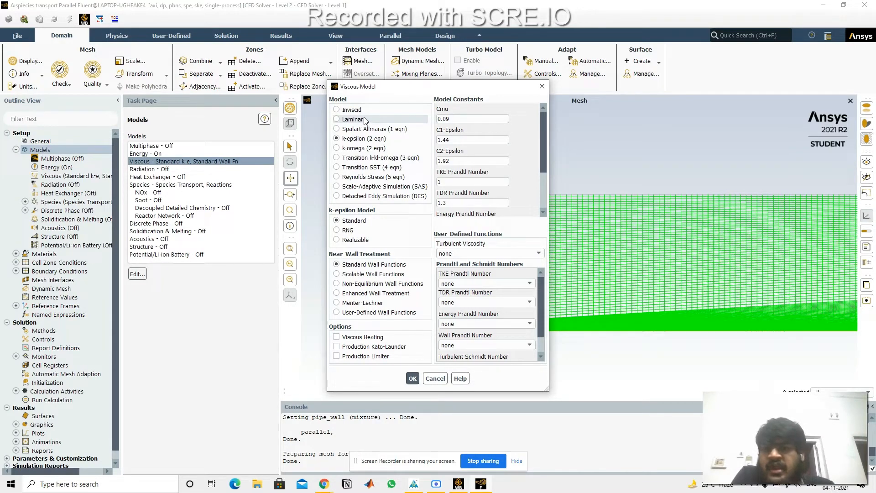
{"action": "left_click", "coordinate": [542, 86]}
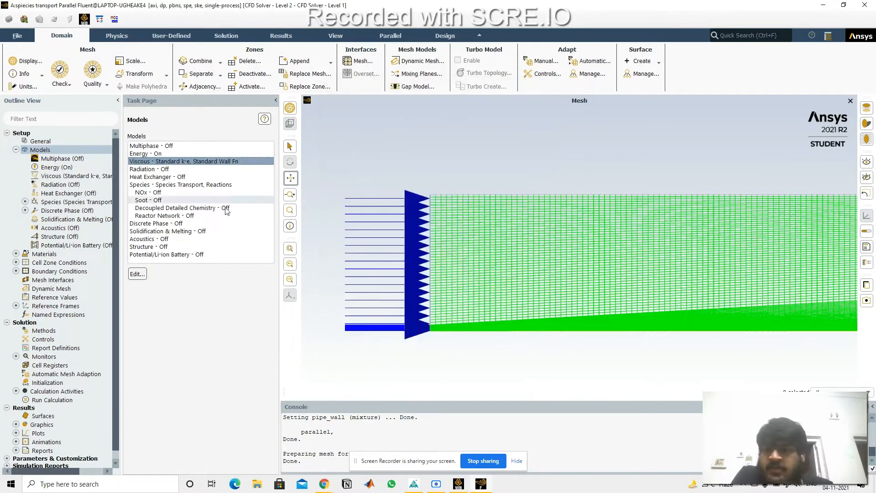
Step: Open the species model settings and review the species transport options and the available mixture materials
{"action": "double_click", "coordinate": [216, 186]}
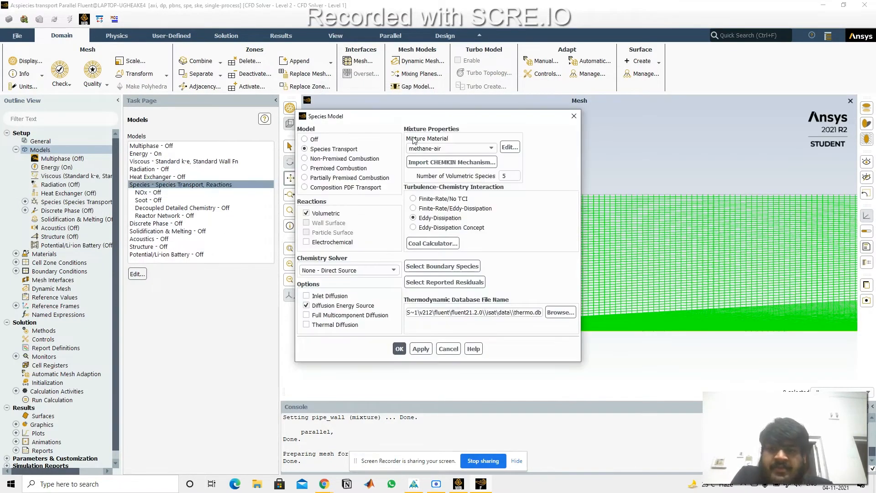
{"action": "left_click_drag", "start_coordinate": [418, 120], "coordinate": [344, 98]}
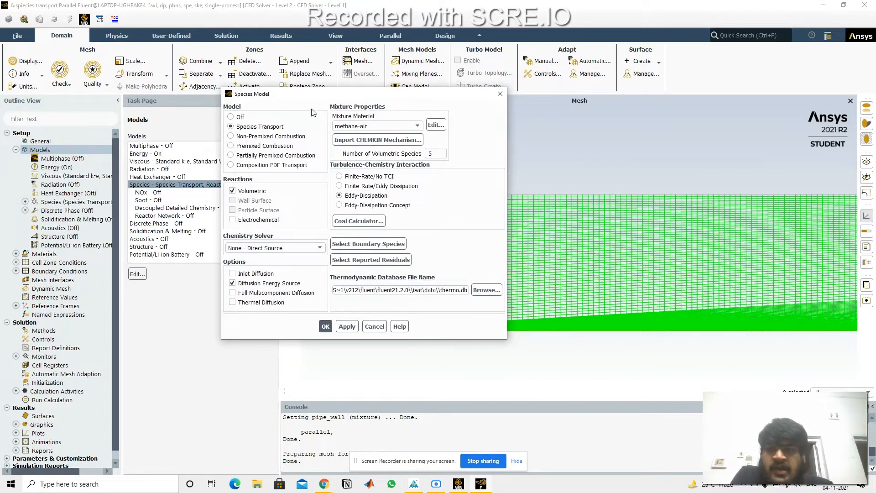
{"action": "left_click", "coordinate": [379, 126]}
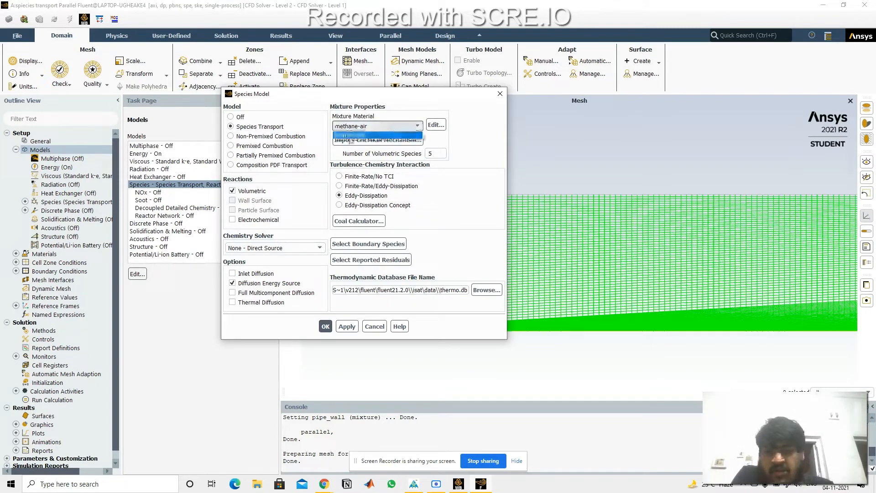
{"action": "left_click", "coordinate": [379, 136]}
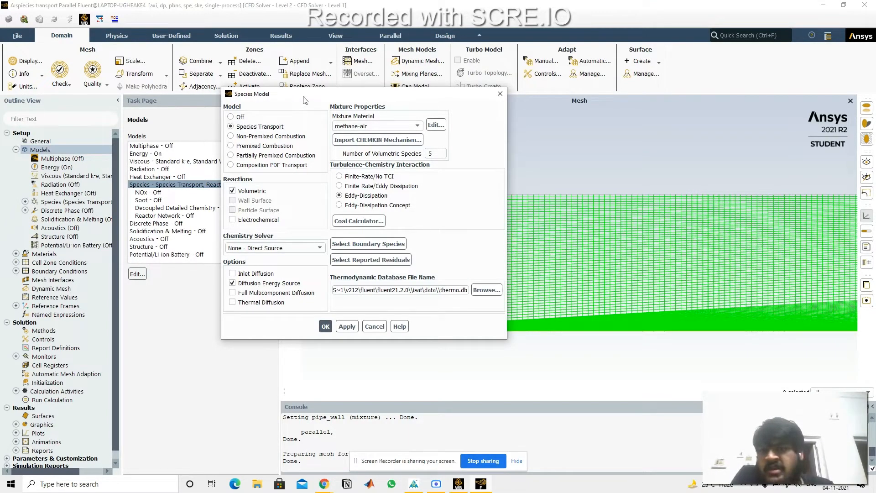
{"action": "mouse_move", "coordinate": [304, 100]}
{"action": "left_mouse_down"}
{"action": "mouse_move", "coordinate": [334, 101]}
{"action": "mouse_move", "coordinate": [319, 103]}
{"action": "left_mouse_up"}
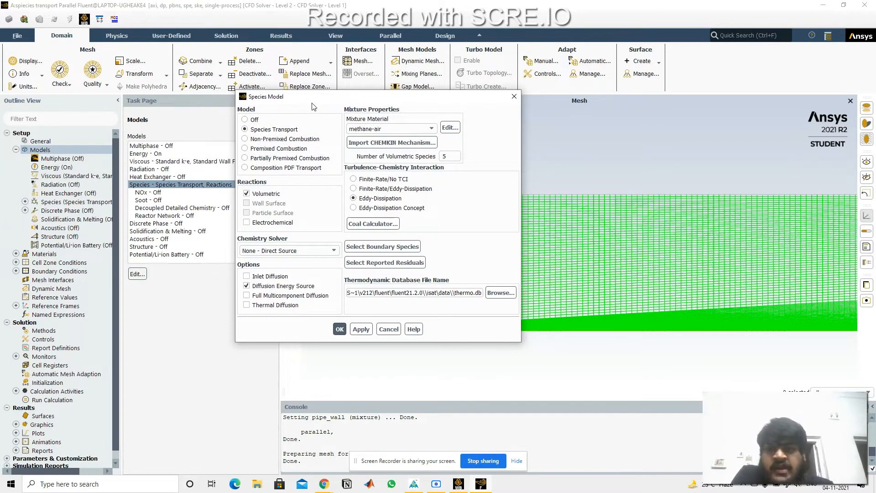
{"action": "left_click_drag", "start_coordinate": [313, 105], "coordinate": [132, 121]}
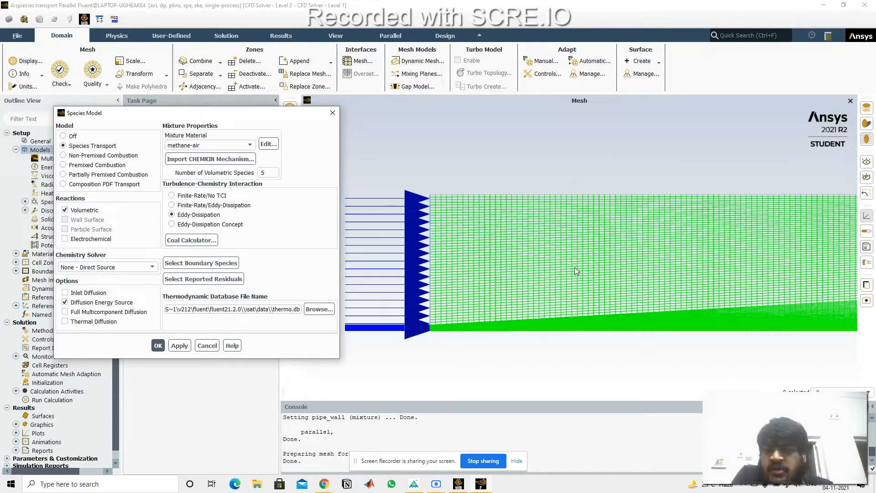
{"action": "left_click_drag", "start_coordinate": [201, 117], "coordinate": [219, 120]}
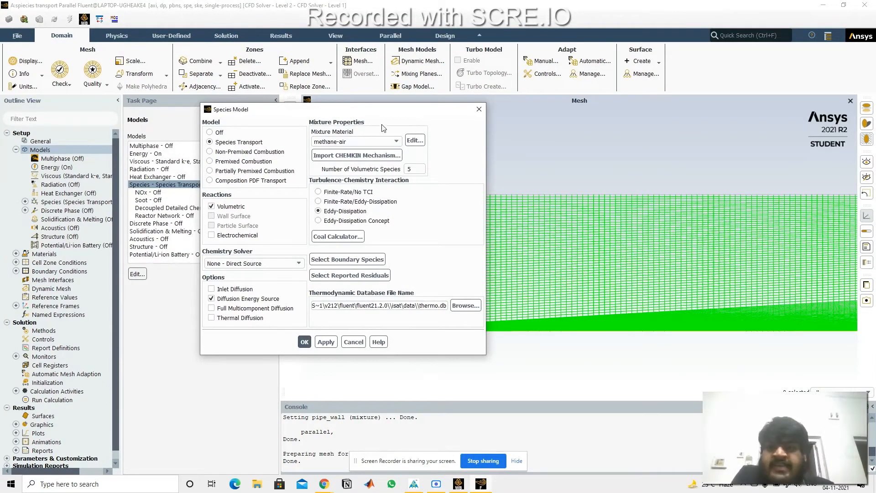
Step: Begin a CHEMKIN mechanism import and browse to the Desktop folder for the gas-phase kinetics input file
{"action": "left_click_drag", "start_coordinate": [394, 115], "coordinate": [448, 95]}
{"action": "left_click", "coordinate": [411, 135]}
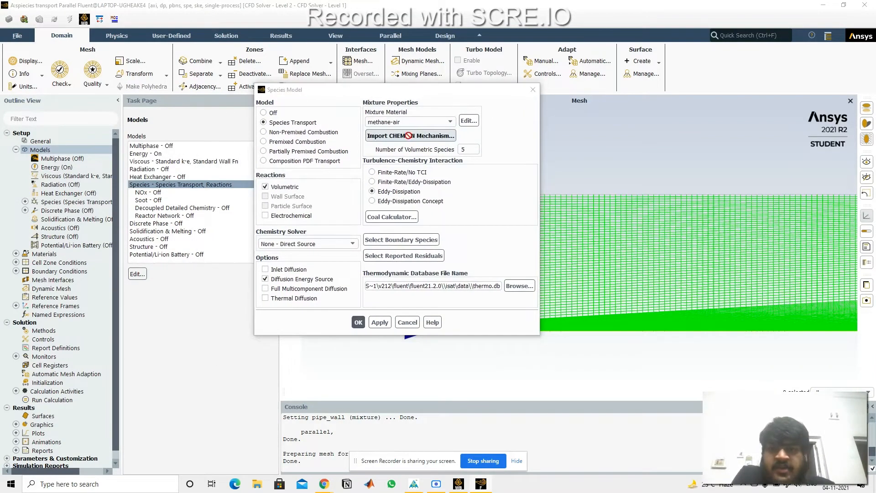
{"action": "left_click_drag", "start_coordinate": [296, 239], "coordinate": [437, 99]}
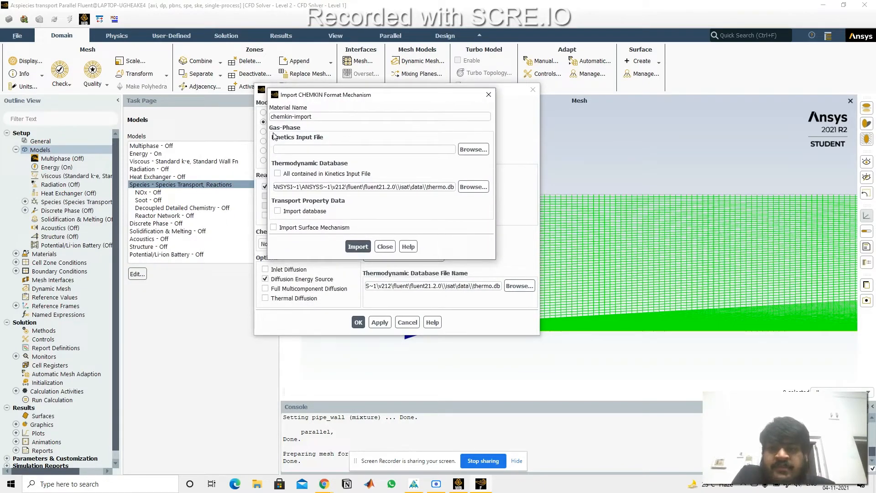
{"action": "left_click", "coordinate": [474, 149]}
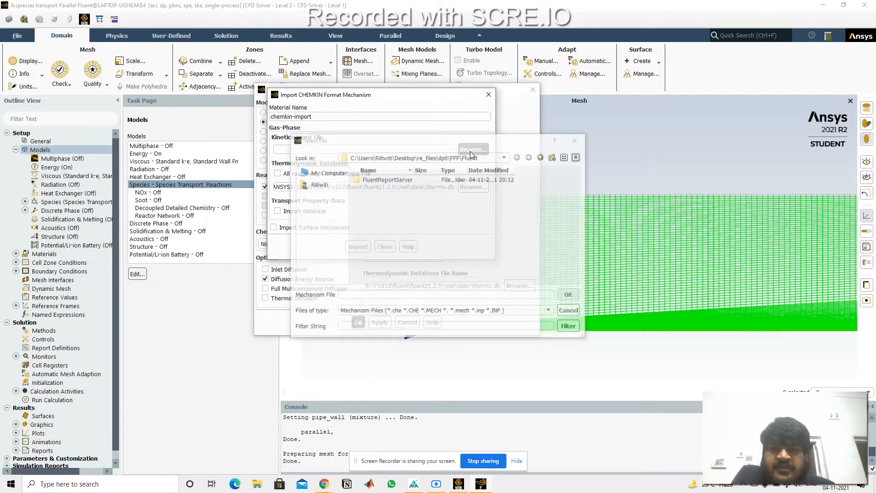
{"action": "left_click_drag", "start_coordinate": [470, 146], "coordinate": [502, 105]}
{"action": "left_click", "coordinate": [359, 131]}
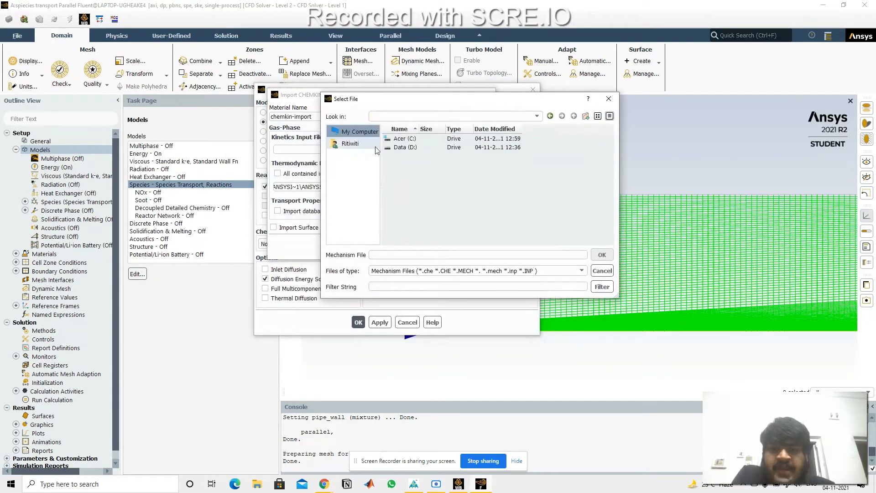
{"action": "left_click", "coordinate": [365, 143]}
{"action": "left_click", "coordinate": [360, 131]}
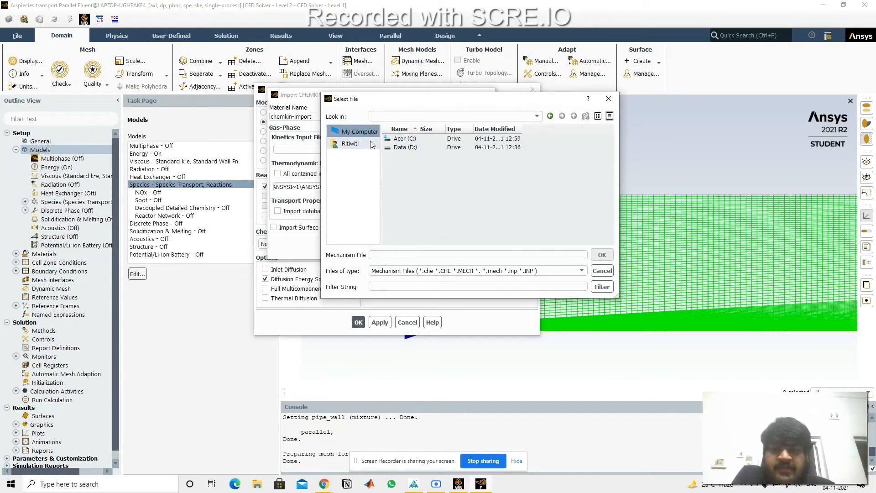
{"action": "left_click", "coordinate": [354, 143]}
{"action": "scroll", "coordinate": [411, 188], "scroll_direction": "down", "scroll_amount": 5}
{"action": "scroll", "coordinate": [411, 210], "scroll_direction": "up", "scroll_amount": 3}
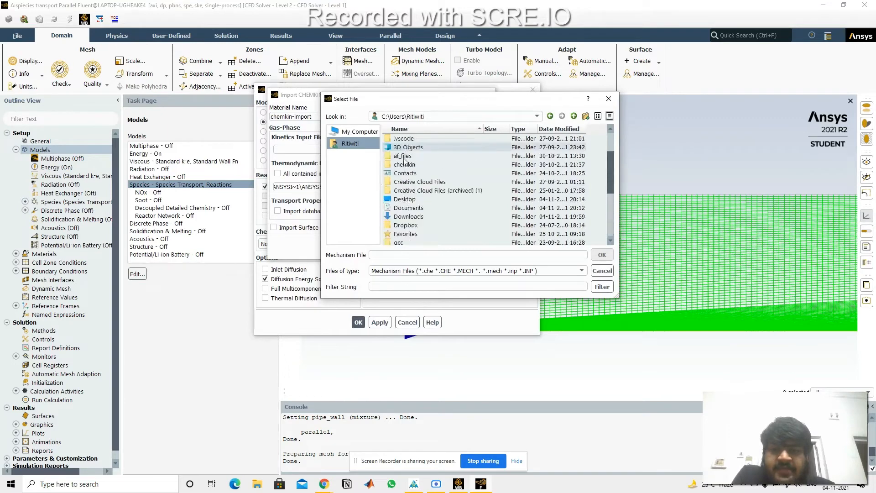
{"action": "double_click", "coordinate": [413, 201]}
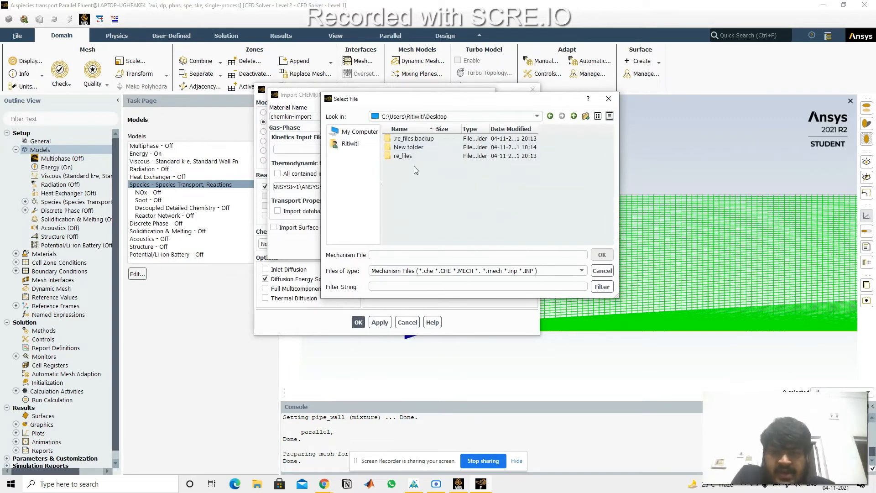
Step: Show all file types, choose reaction.MECH.txt as the kinetics input file and import it as the chemkin-import material
{"action": "left_click", "coordinate": [427, 271]}
{"action": "left_click", "coordinate": [422, 290]}
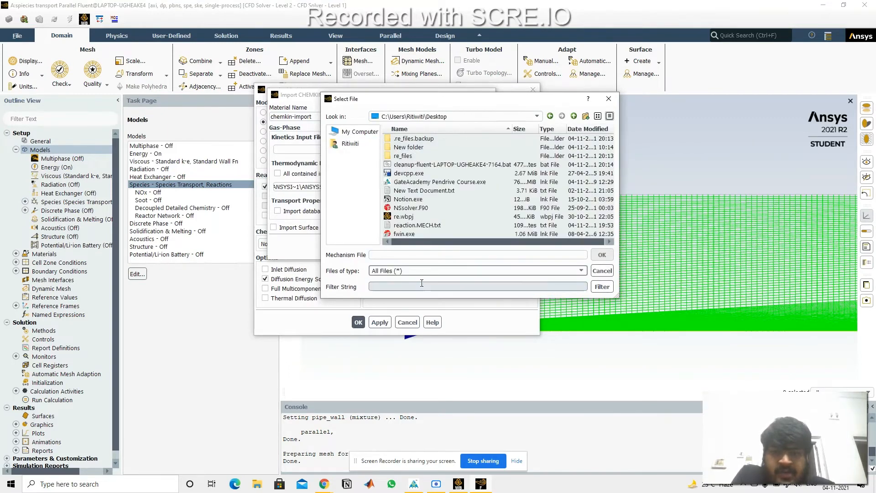
{"action": "double_click", "coordinate": [417, 226]}
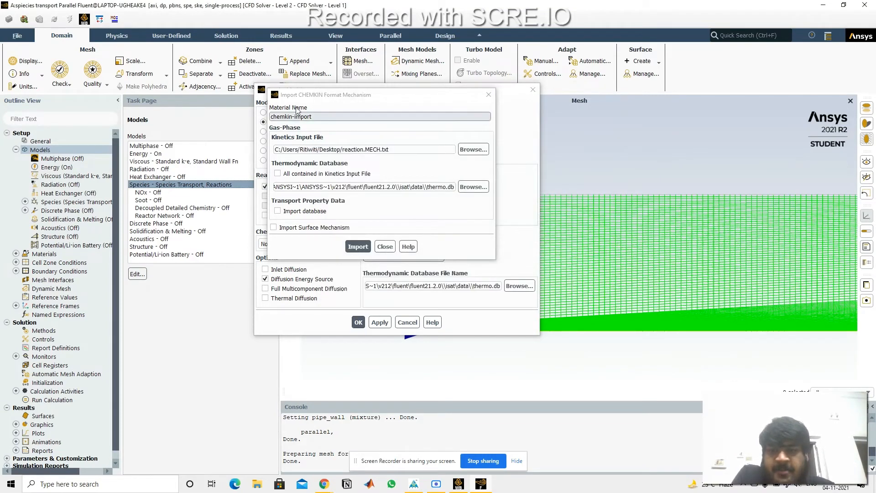
{"action": "left_click", "coordinate": [365, 248]}
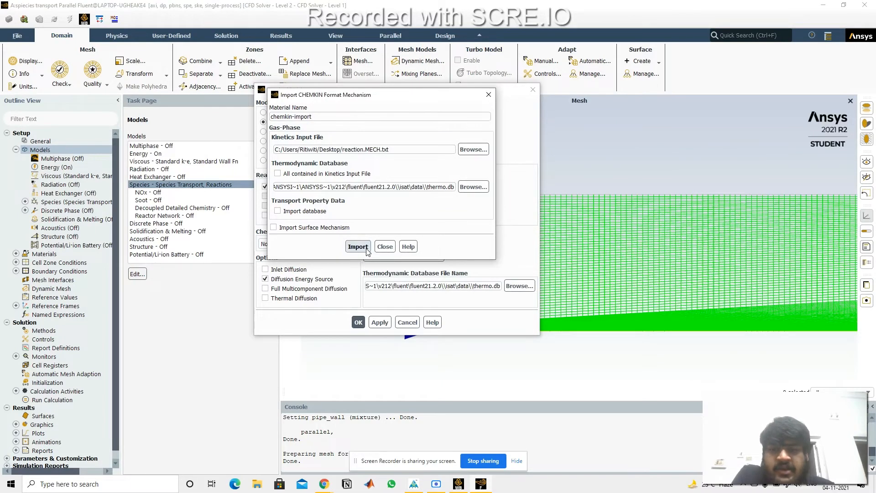
{"action": "left_click", "coordinate": [366, 250]}
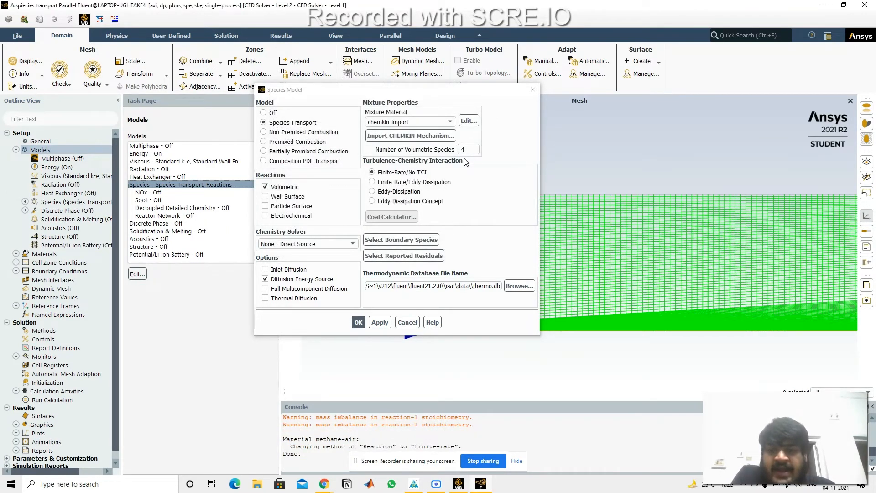
Step: Check the import messages in the console and set the turbulence-chemistry interaction to Eddy-Dissipation
{"action": "left_click_drag", "start_coordinate": [328, 427], "coordinate": [462, 423]}
{"action": "left_click", "coordinate": [473, 199]}
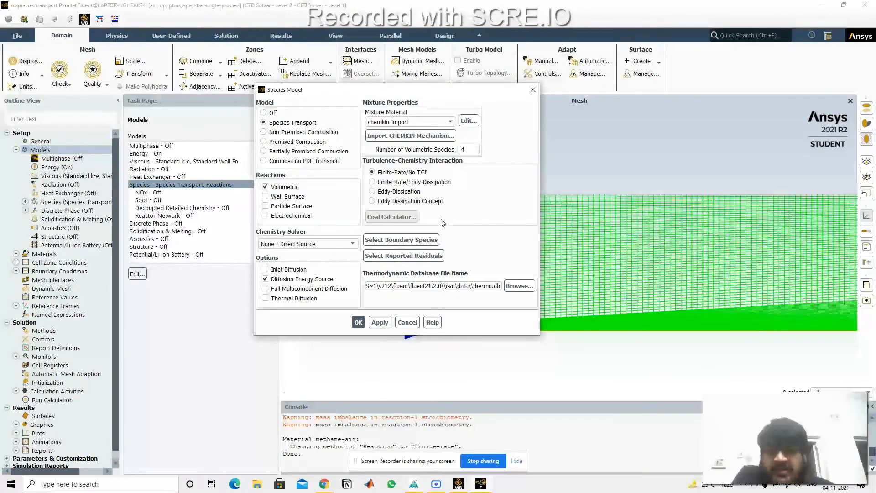
{"action": "left_click", "coordinate": [399, 192]}
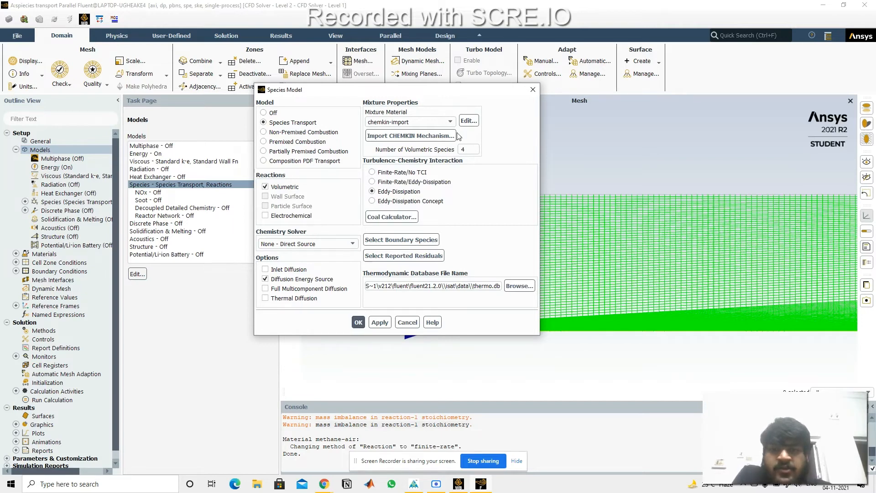
Step: Open the finite-rate reaction of the chemkin-import mixture and set the h2 product's stoichiometric coefficient to 4
{"action": "left_click", "coordinate": [467, 123]}
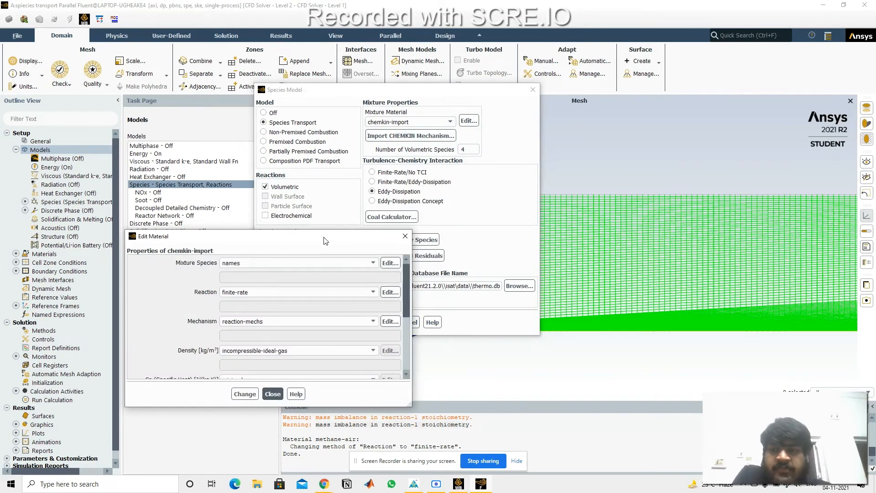
{"action": "left_click_drag", "start_coordinate": [325, 240], "coordinate": [462, 129]}
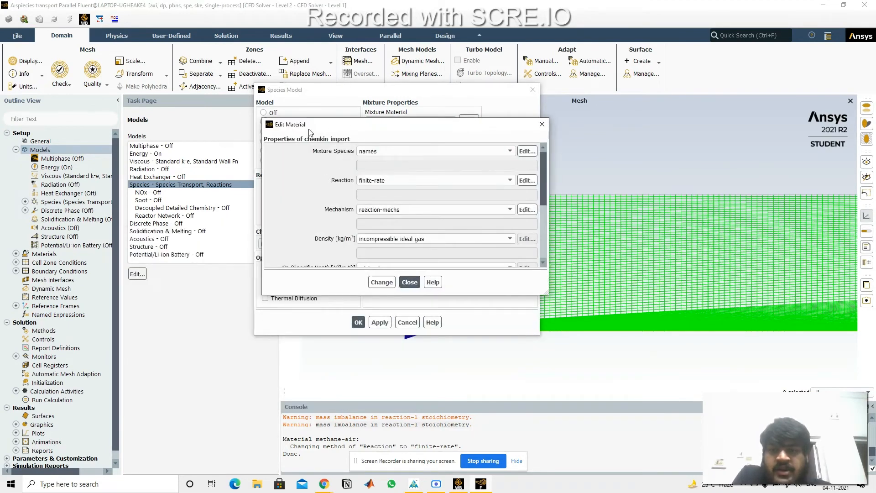
{"action": "left_click_drag", "start_coordinate": [315, 126], "coordinate": [360, 114]}
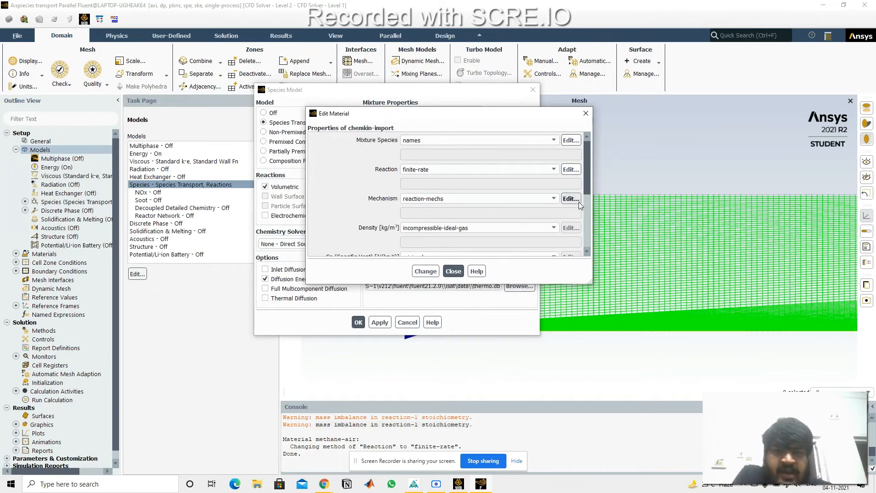
{"action": "left_click", "coordinate": [571, 170]}
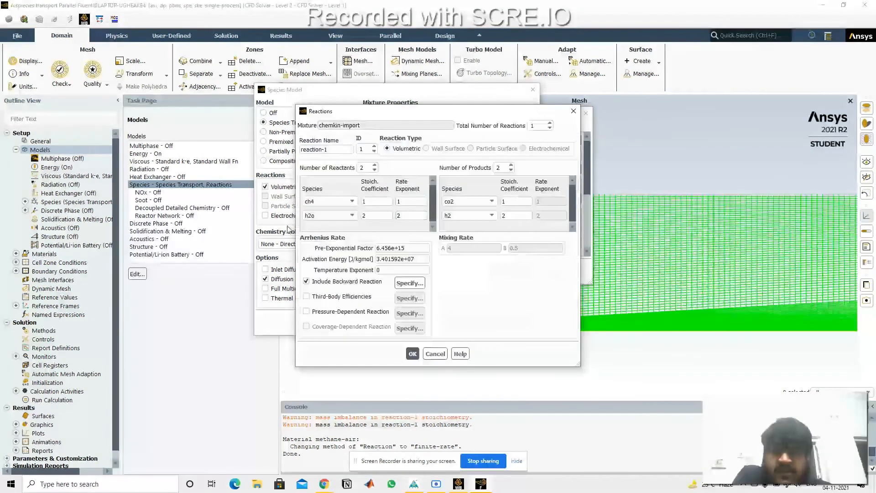
{"action": "left_click_drag", "start_coordinate": [446, 114], "coordinate": [363, 90]}
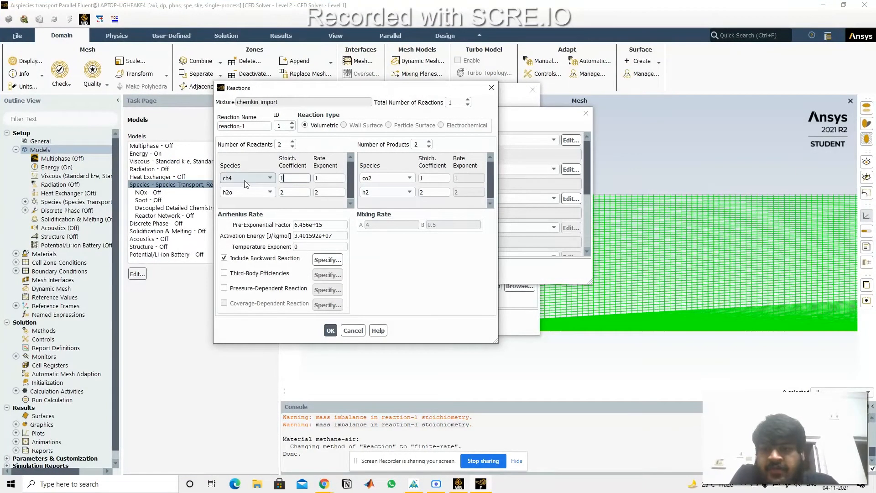
{"action": "left_click", "coordinate": [437, 192]}
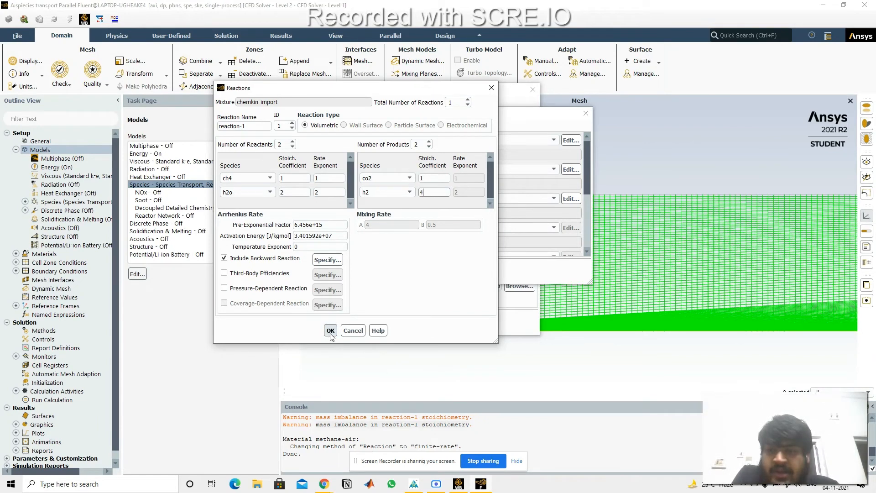
Step: Review the Arrhenius pre-exponential factor and activation energy of reaction-1 and accept the reaction definition
{"action": "left_click_drag", "start_coordinate": [295, 227], "coordinate": [337, 236]}
{"action": "left_click", "coordinate": [336, 227]}
{"action": "left_click", "coordinate": [388, 279]}
{"action": "left_click", "coordinate": [382, 273]}
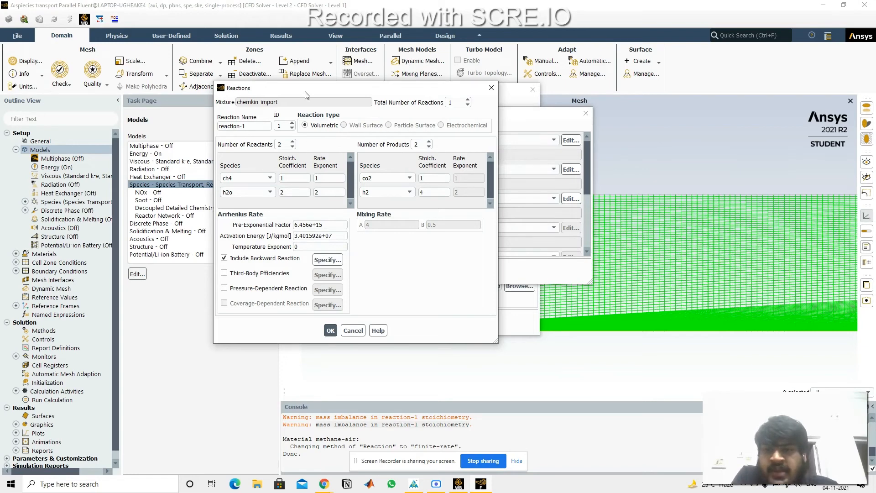
{"action": "left_click_drag", "start_coordinate": [314, 97], "coordinate": [440, 97]}
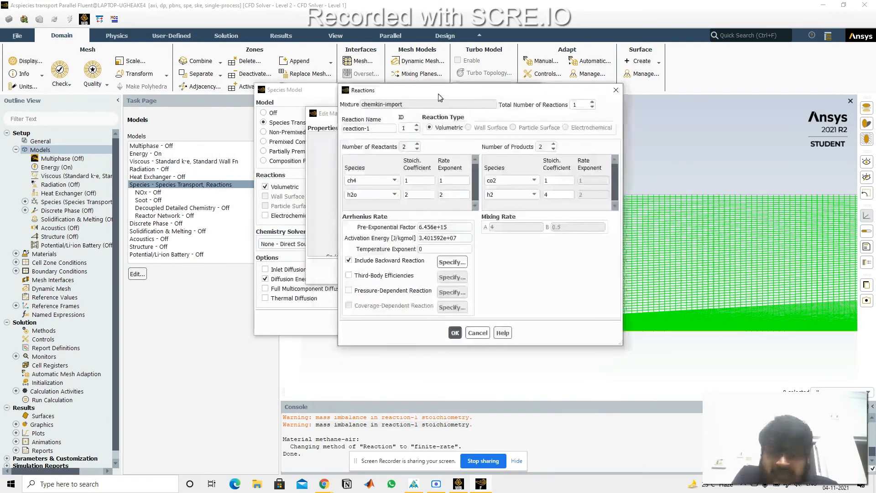
{"action": "double_click", "coordinate": [445, 227]}
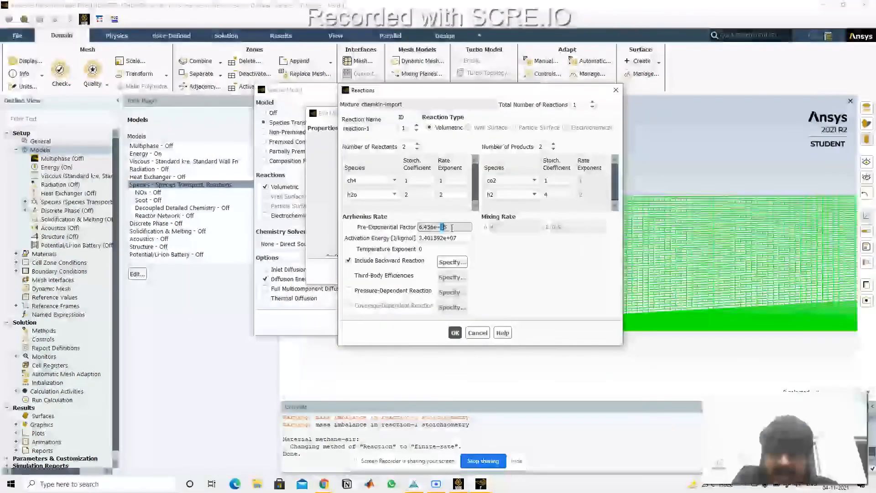
{"action": "left_click", "coordinate": [453, 238]}
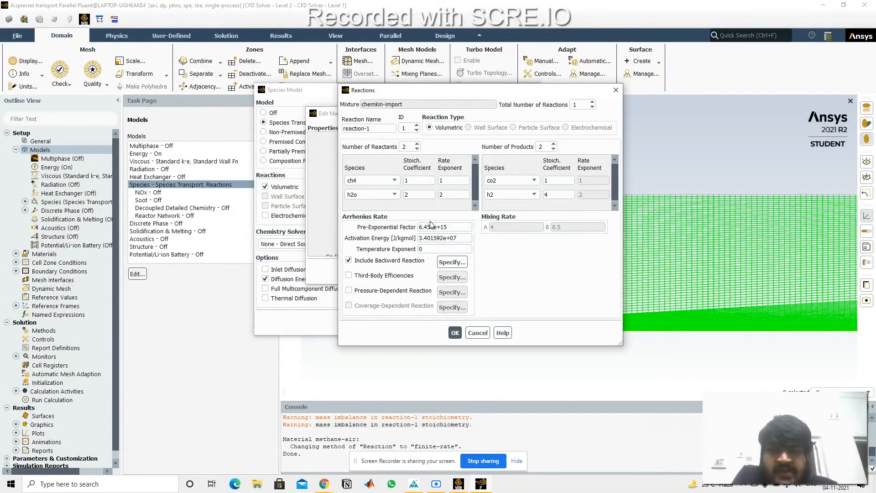
{"action": "left_click_drag", "start_coordinate": [479, 90], "coordinate": [514, 111]}
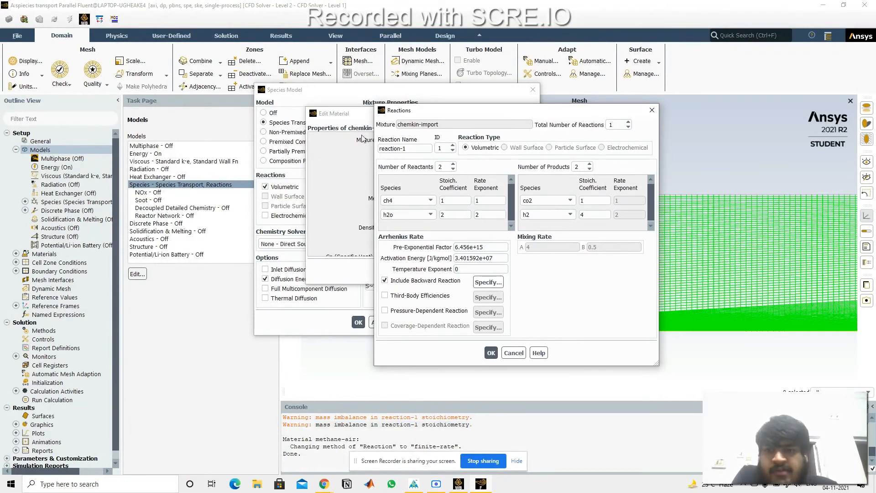
{"action": "left_click_drag", "start_coordinate": [423, 117], "coordinate": [493, 93]}
{"action": "left_click", "coordinate": [560, 332]}
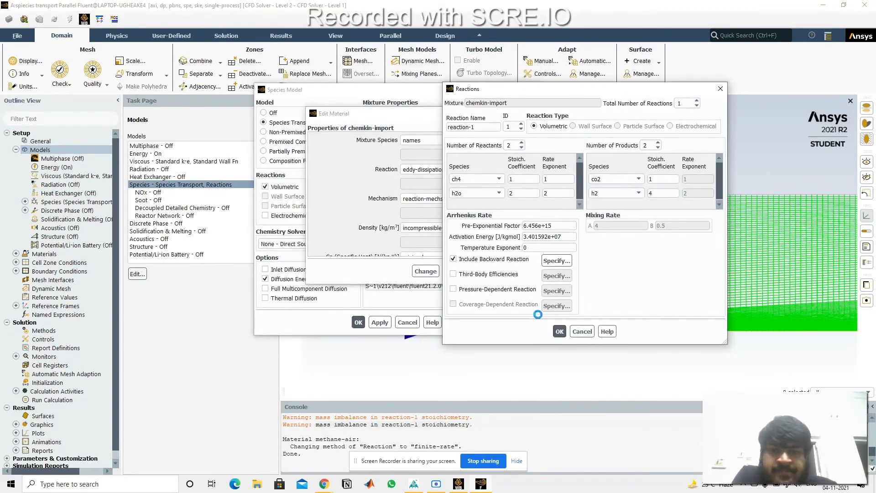
Step: Check the reaction options and other properties of the chemkin-import mixture, and close the material editor
{"action": "left_click", "coordinate": [449, 169]}
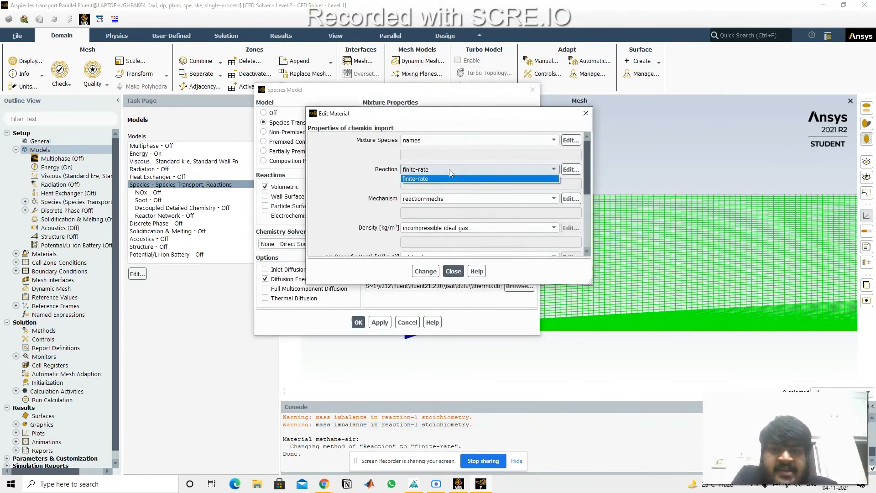
{"action": "left_click", "coordinate": [449, 170]}
{"action": "scroll", "coordinate": [449, 185], "scroll_direction": "down", "scroll_amount": 2}
{"action": "scroll", "coordinate": [448, 182], "scroll_direction": "up", "scroll_amount": 1}
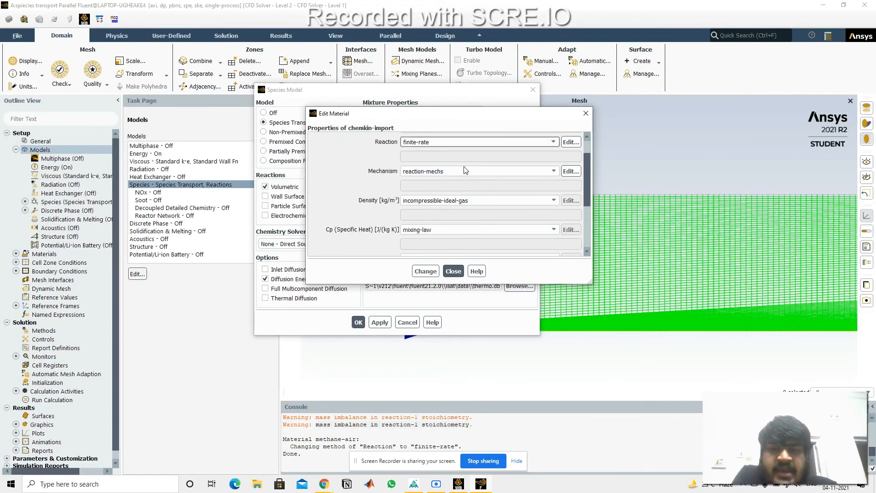
{"action": "scroll", "coordinate": [457, 167], "scroll_direction": "up", "scroll_amount": 1}
{"action": "left_click", "coordinate": [586, 114]}
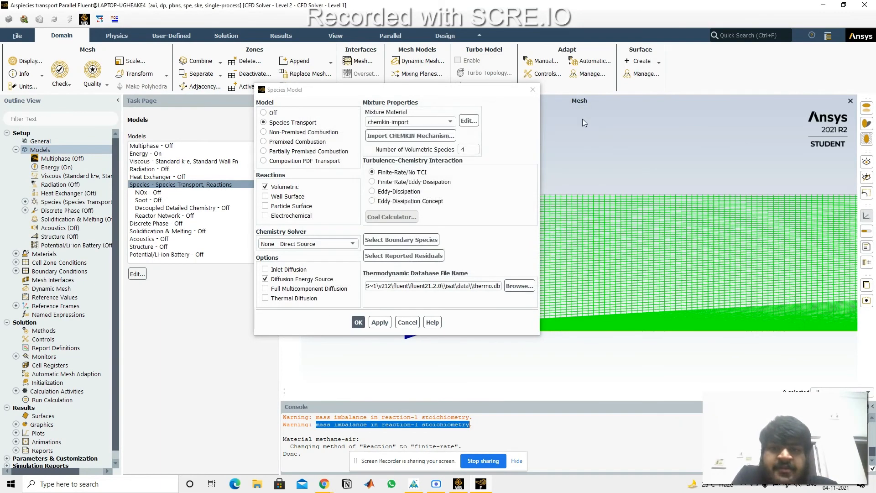
Step: Set the turbulence-chemistry interaction to Eddy-Dissipation and the chemistry solver to Relax to Chemical Equilibrium, and apply the species model
{"action": "left_click", "coordinate": [401, 193]}
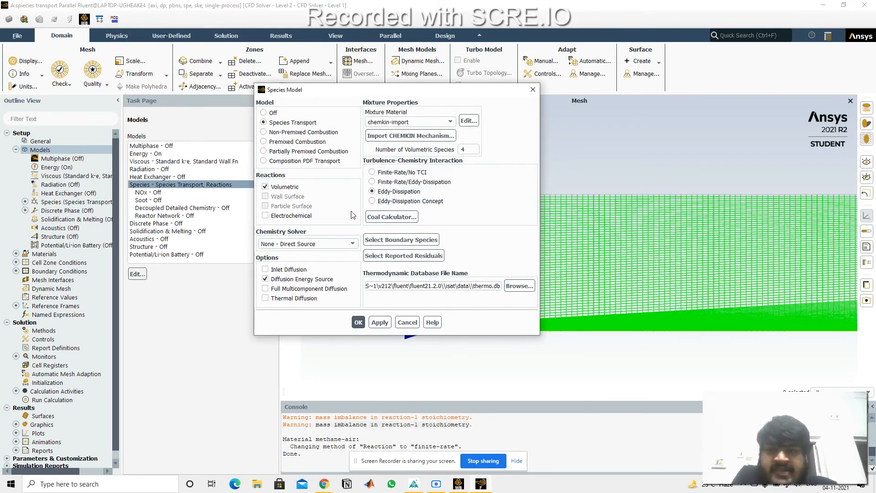
{"action": "left_click", "coordinate": [338, 244]}
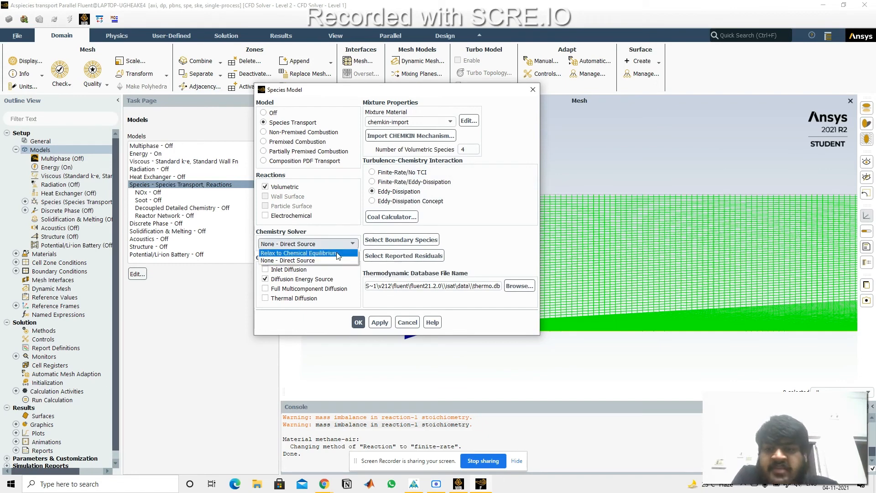
{"action": "left_click", "coordinate": [338, 253]}
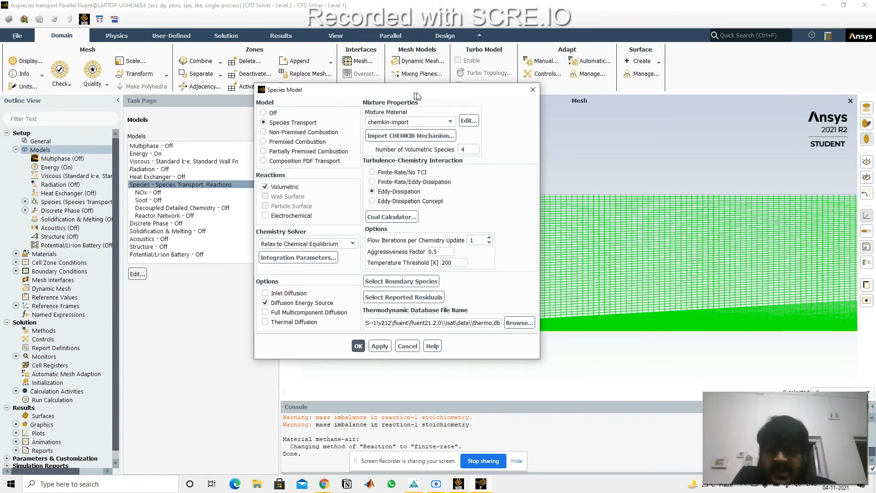
{"action": "left_click_drag", "start_coordinate": [415, 92], "coordinate": [492, 57]}
{"action": "left_click", "coordinate": [454, 311]}
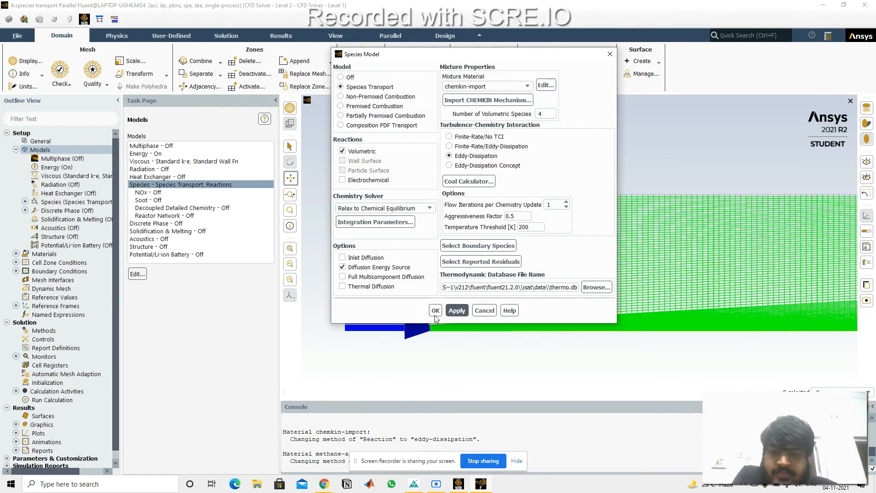
{"action": "left_click", "coordinate": [436, 311]}
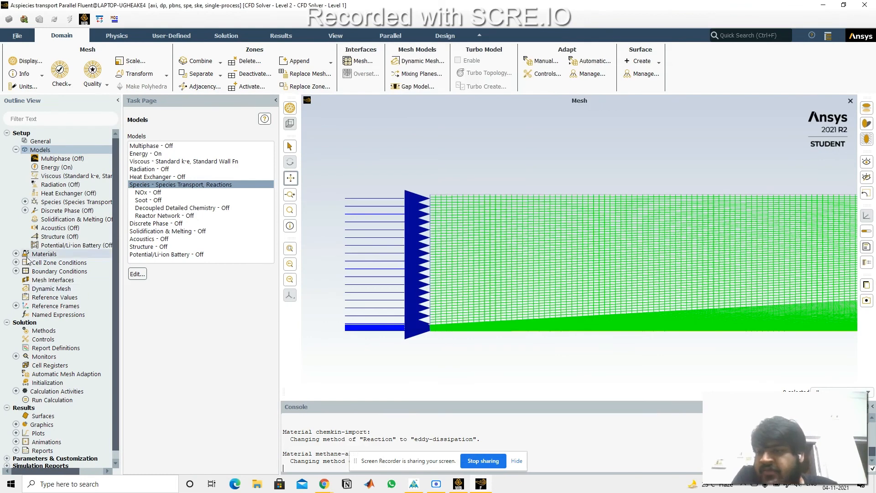
Step: Open the materials list and examine the species under the chemkin-import and methane-air mixtures
{"action": "double_click", "coordinate": [44, 254]}
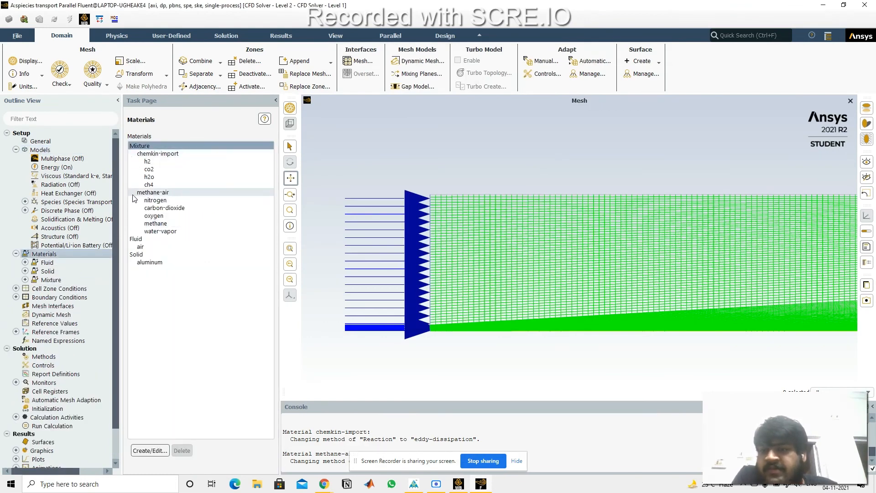
{"action": "left_click", "coordinate": [160, 202]}
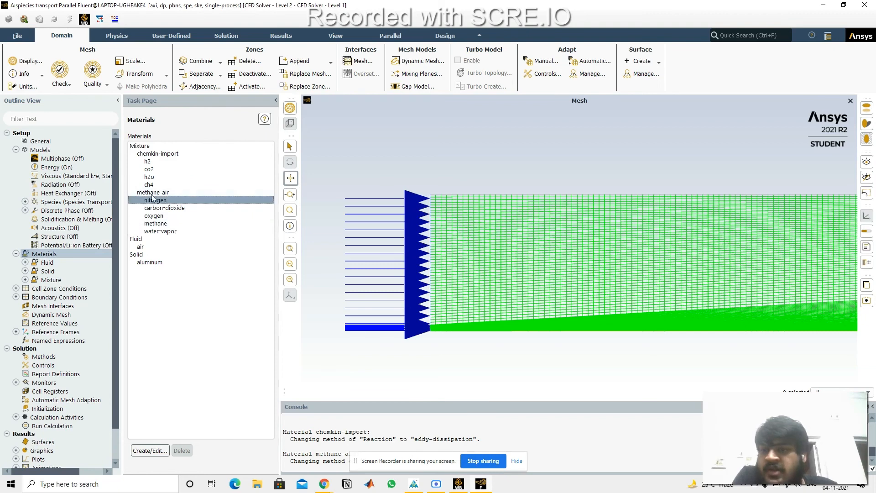
{"action": "left_click", "coordinate": [138, 155]}
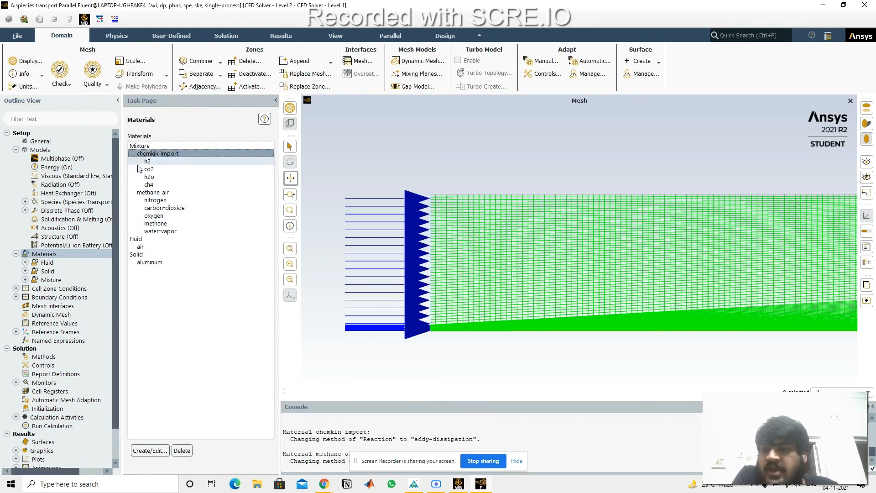
{"action": "left_click", "coordinate": [152, 184]}
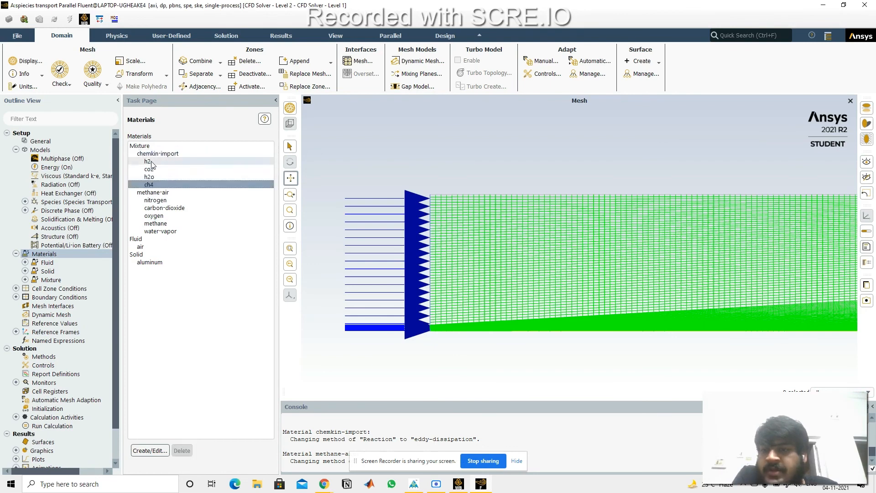